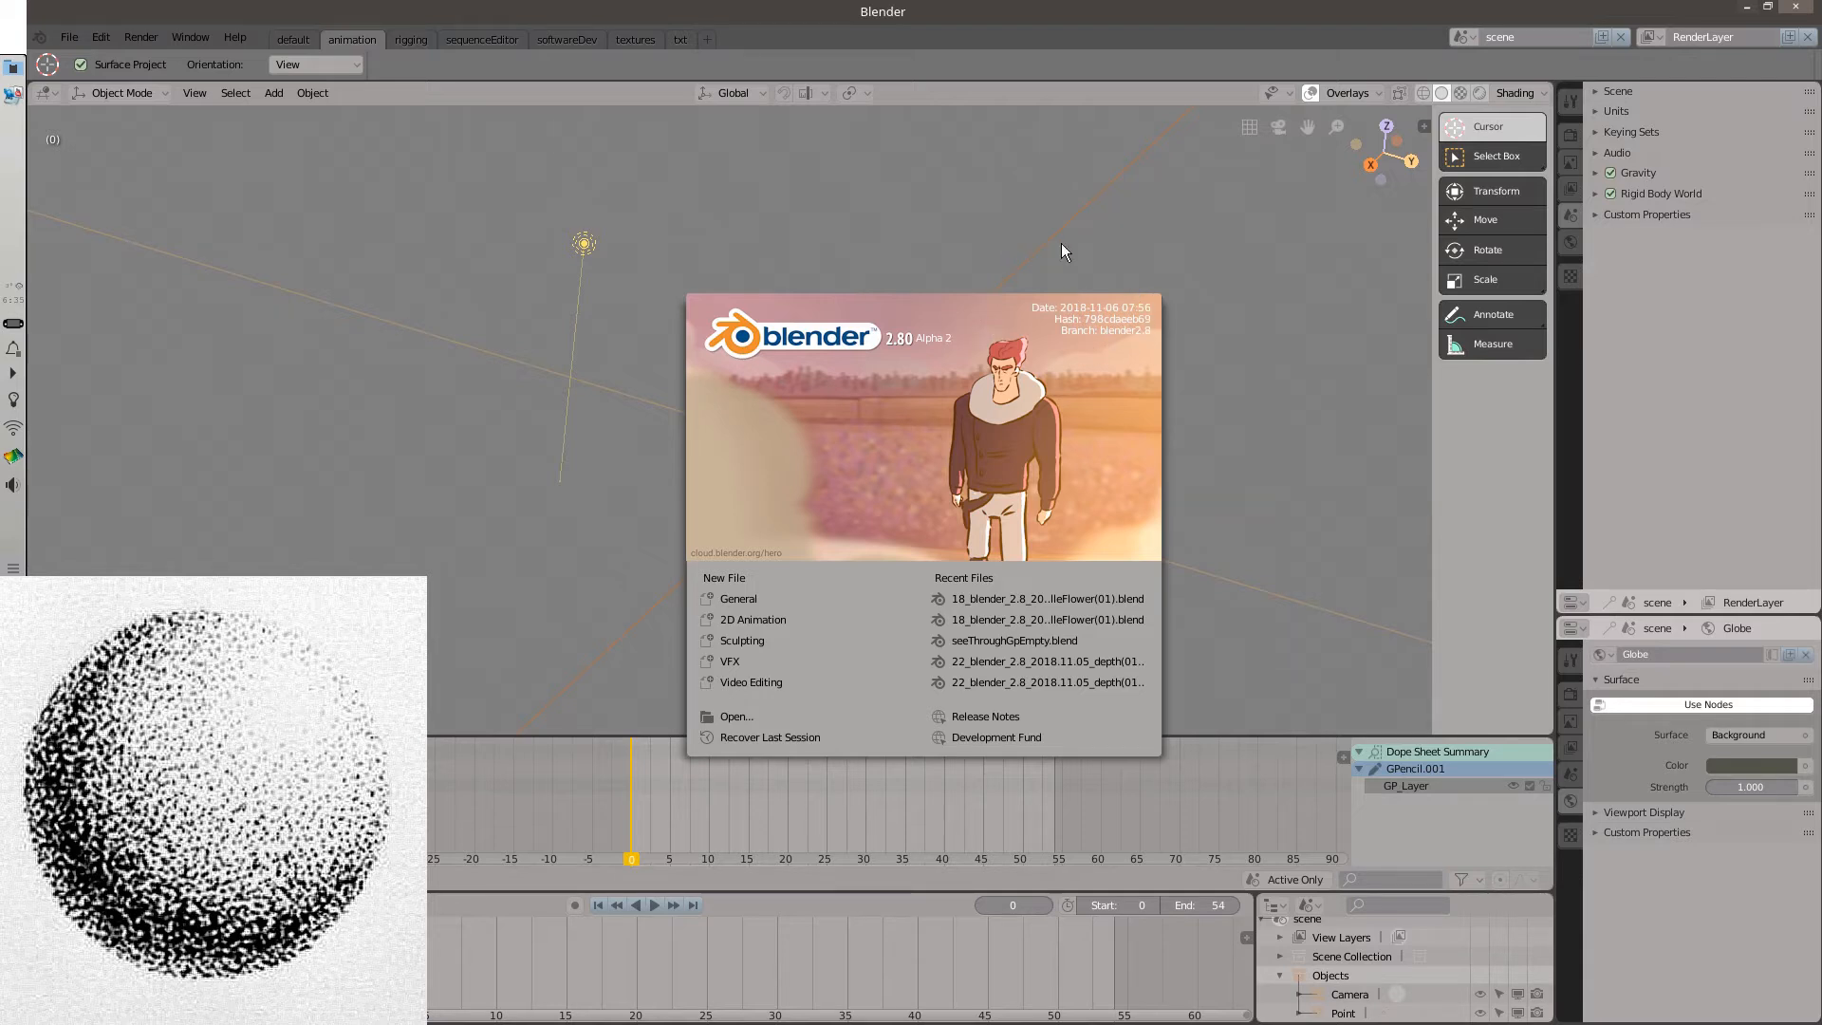
Add a blank Grease Pencil object at the origin and switch it to Draw mode.
{"action": "left_click", "coordinate": [1089, 224]}
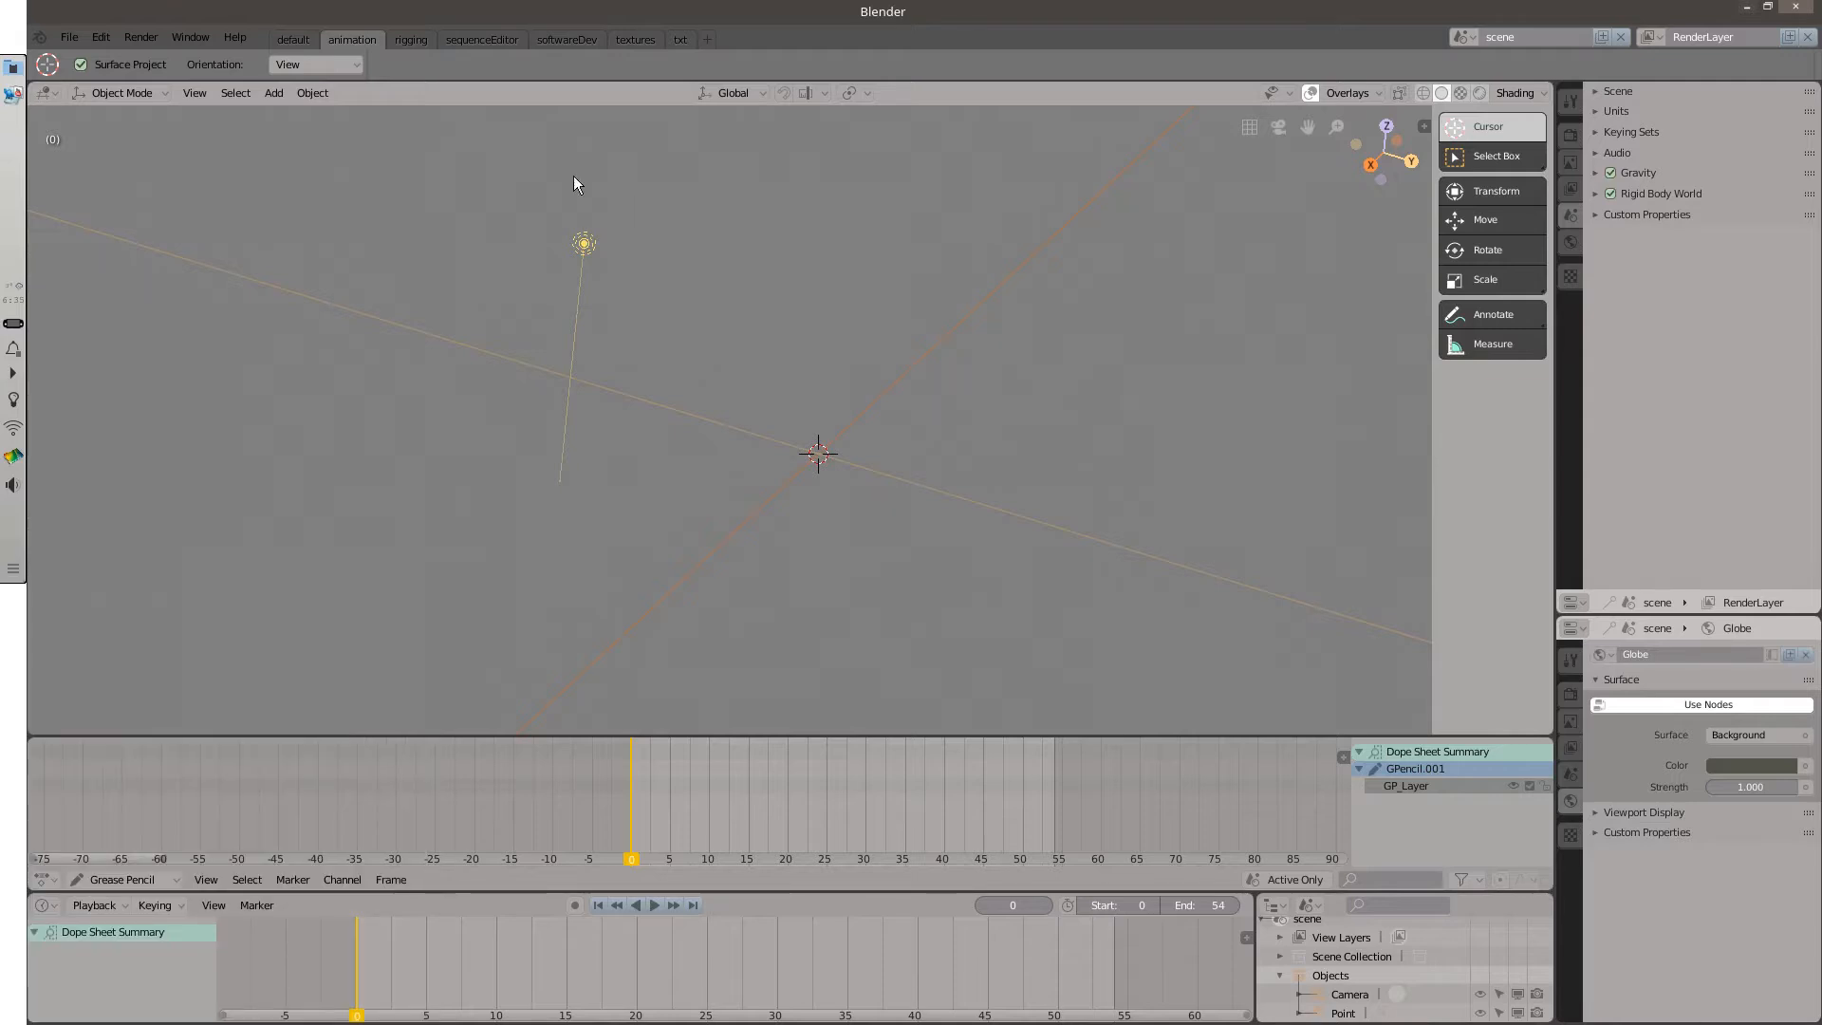
{"action": "left_click", "coordinate": [275, 93]}
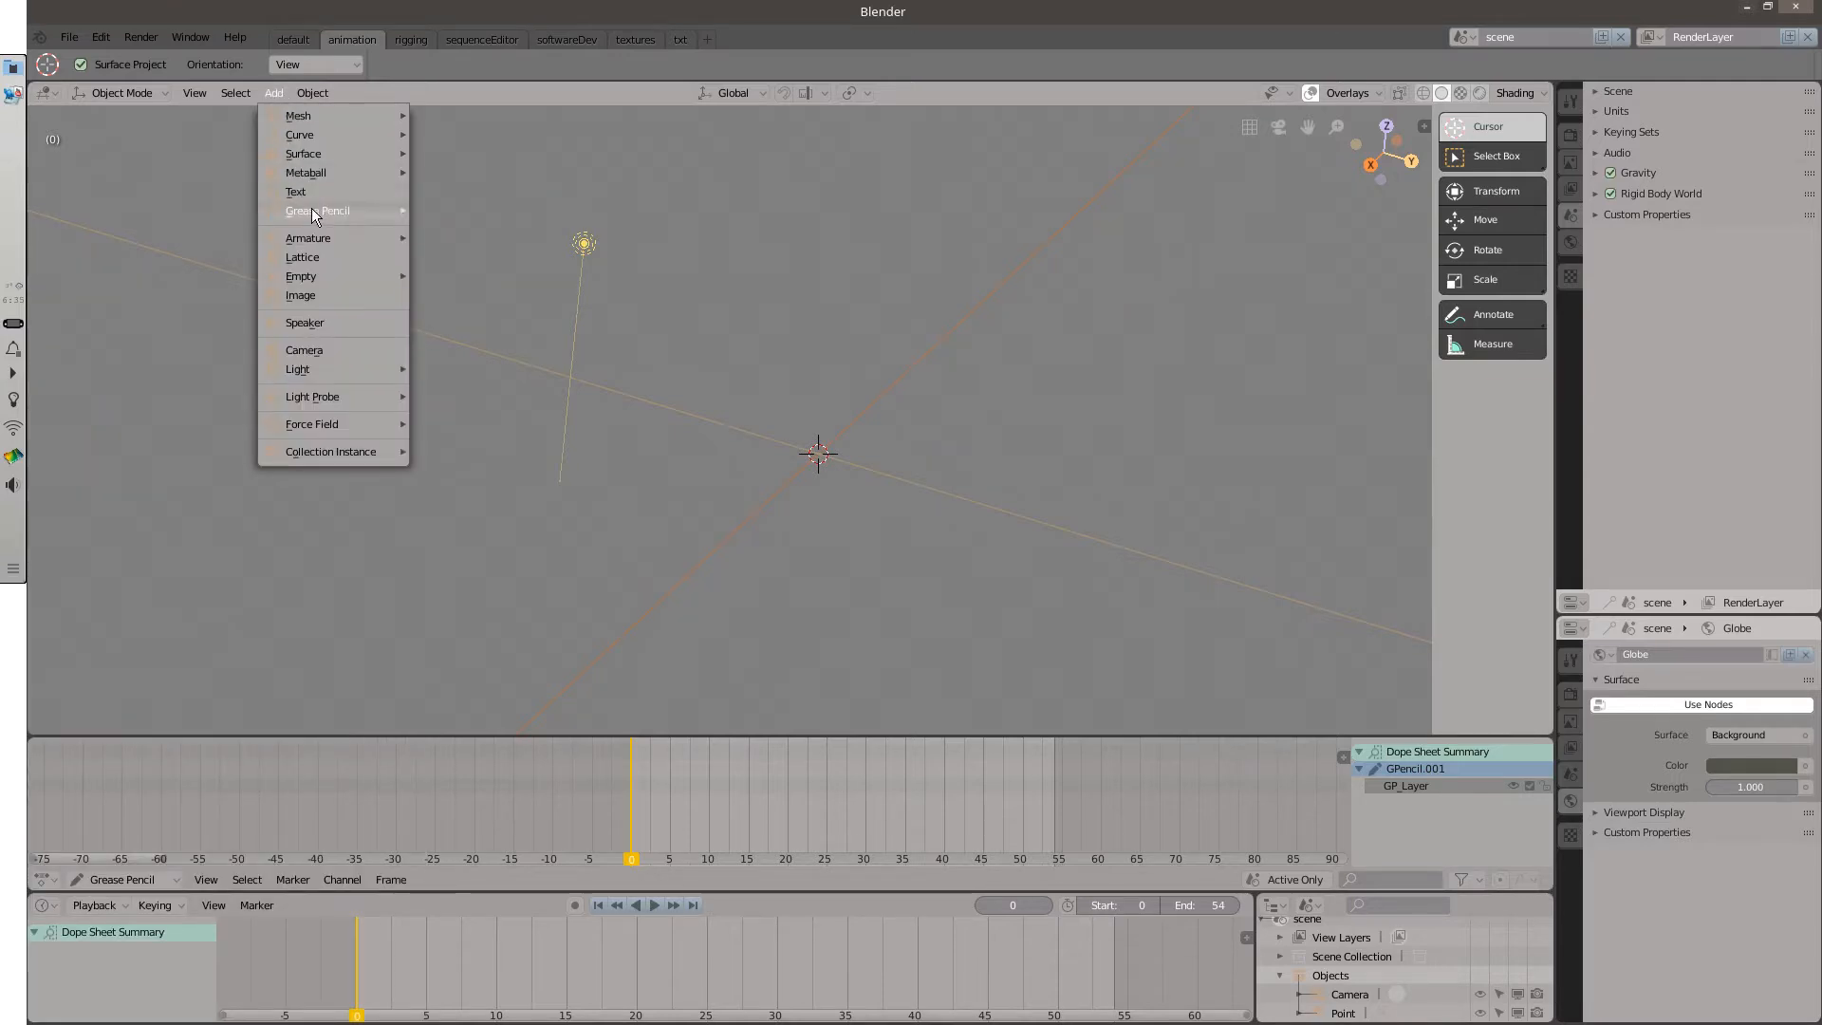
{"action": "mouse_move", "coordinate": [313, 210]}
{"action": "left_click", "coordinate": [457, 208]}
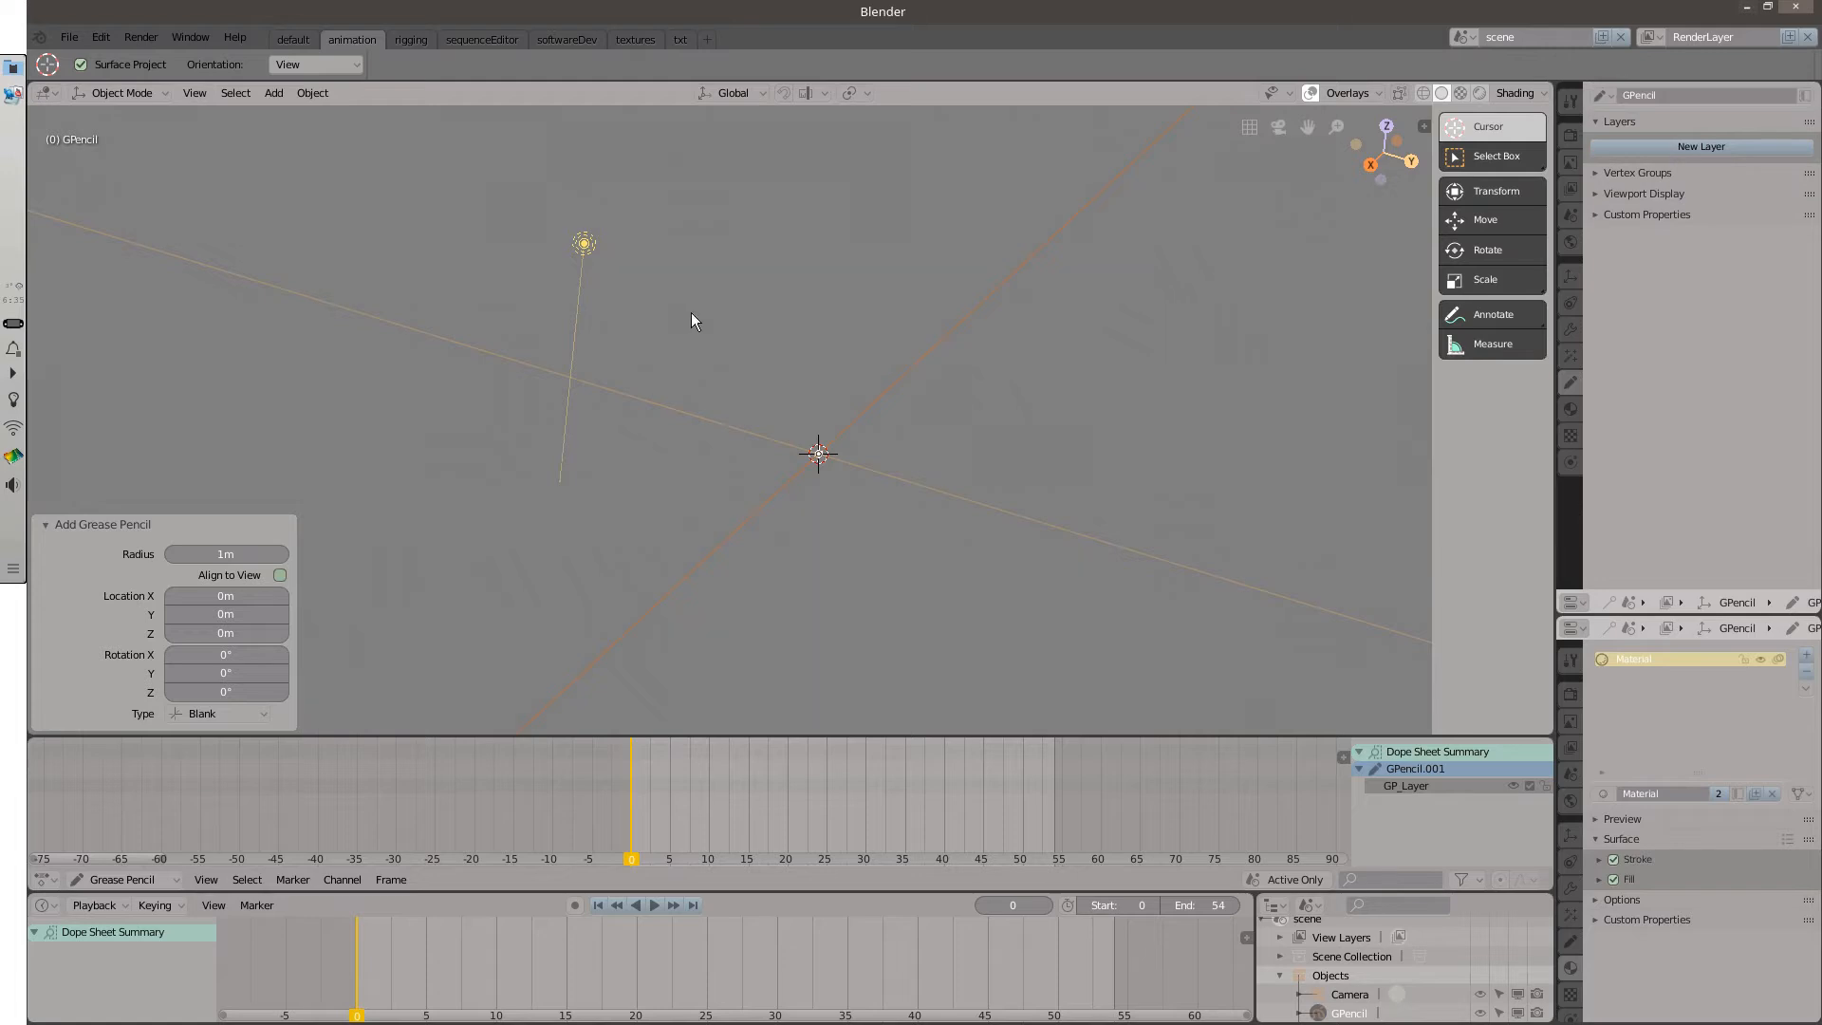
{"action": "key", "text": "ctrl+Tab"}
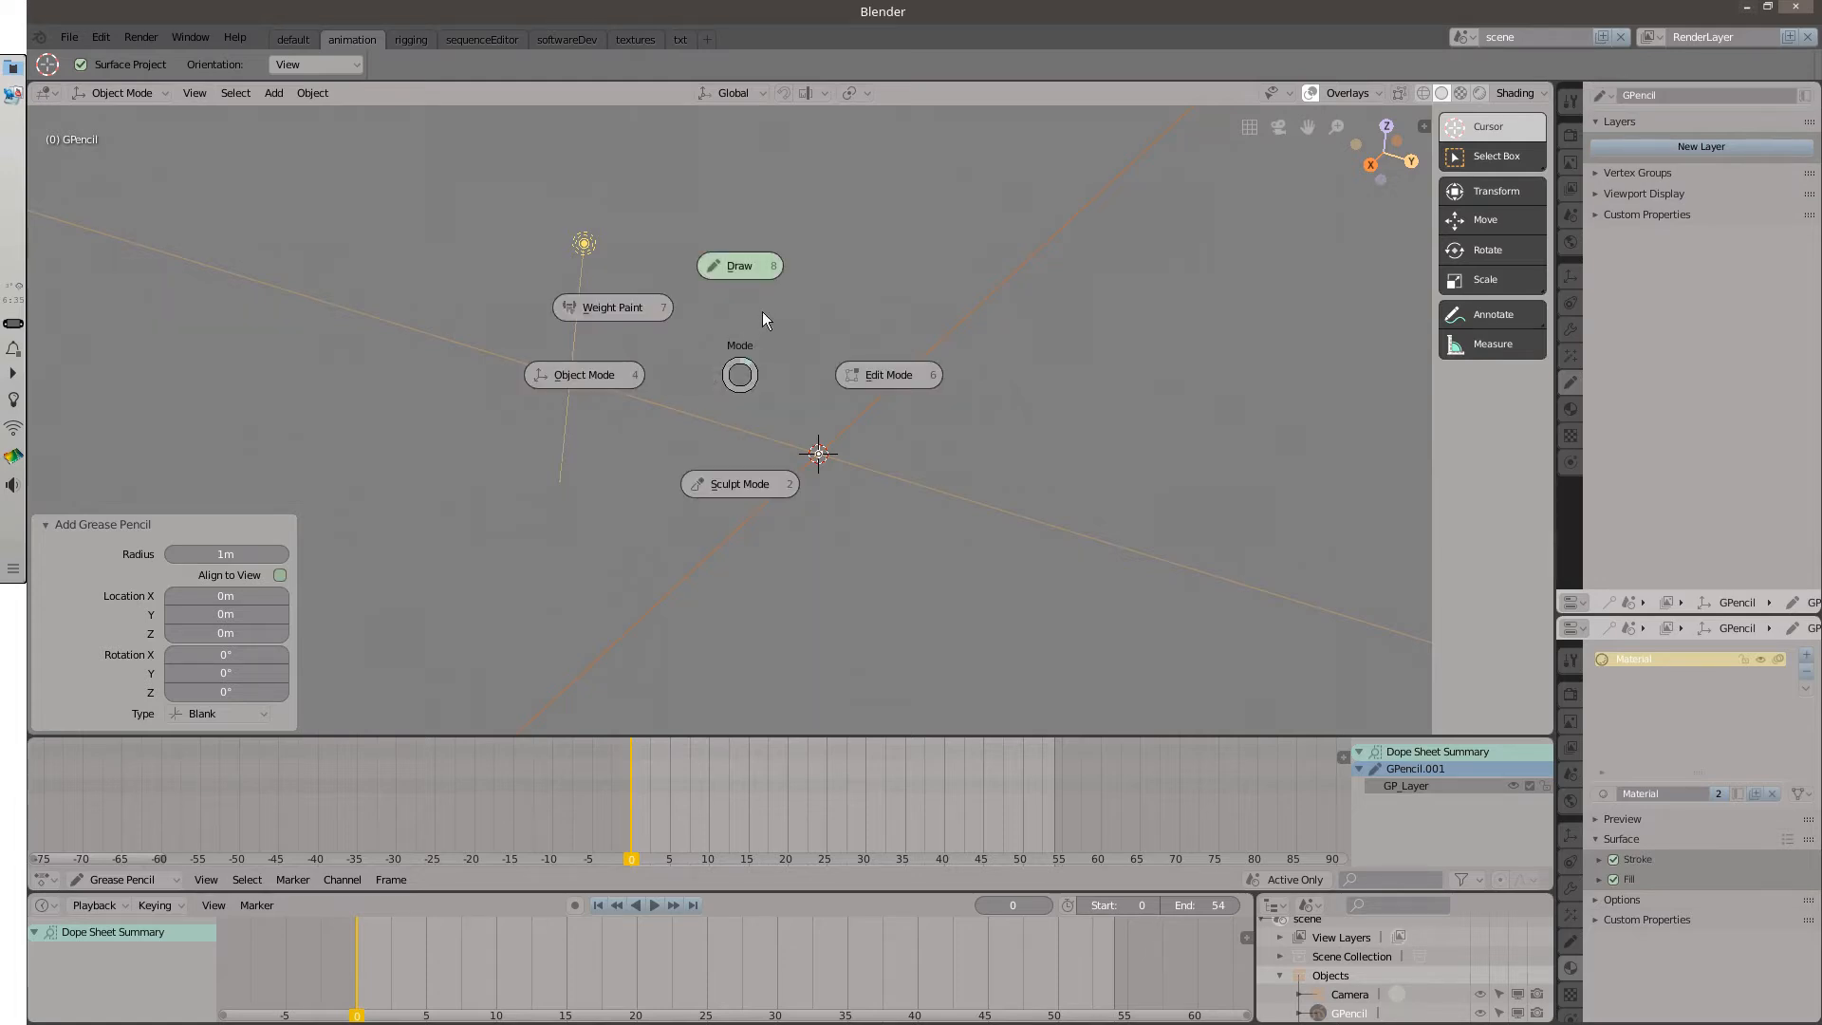
{"action": "left_click", "coordinate": [751, 266]}
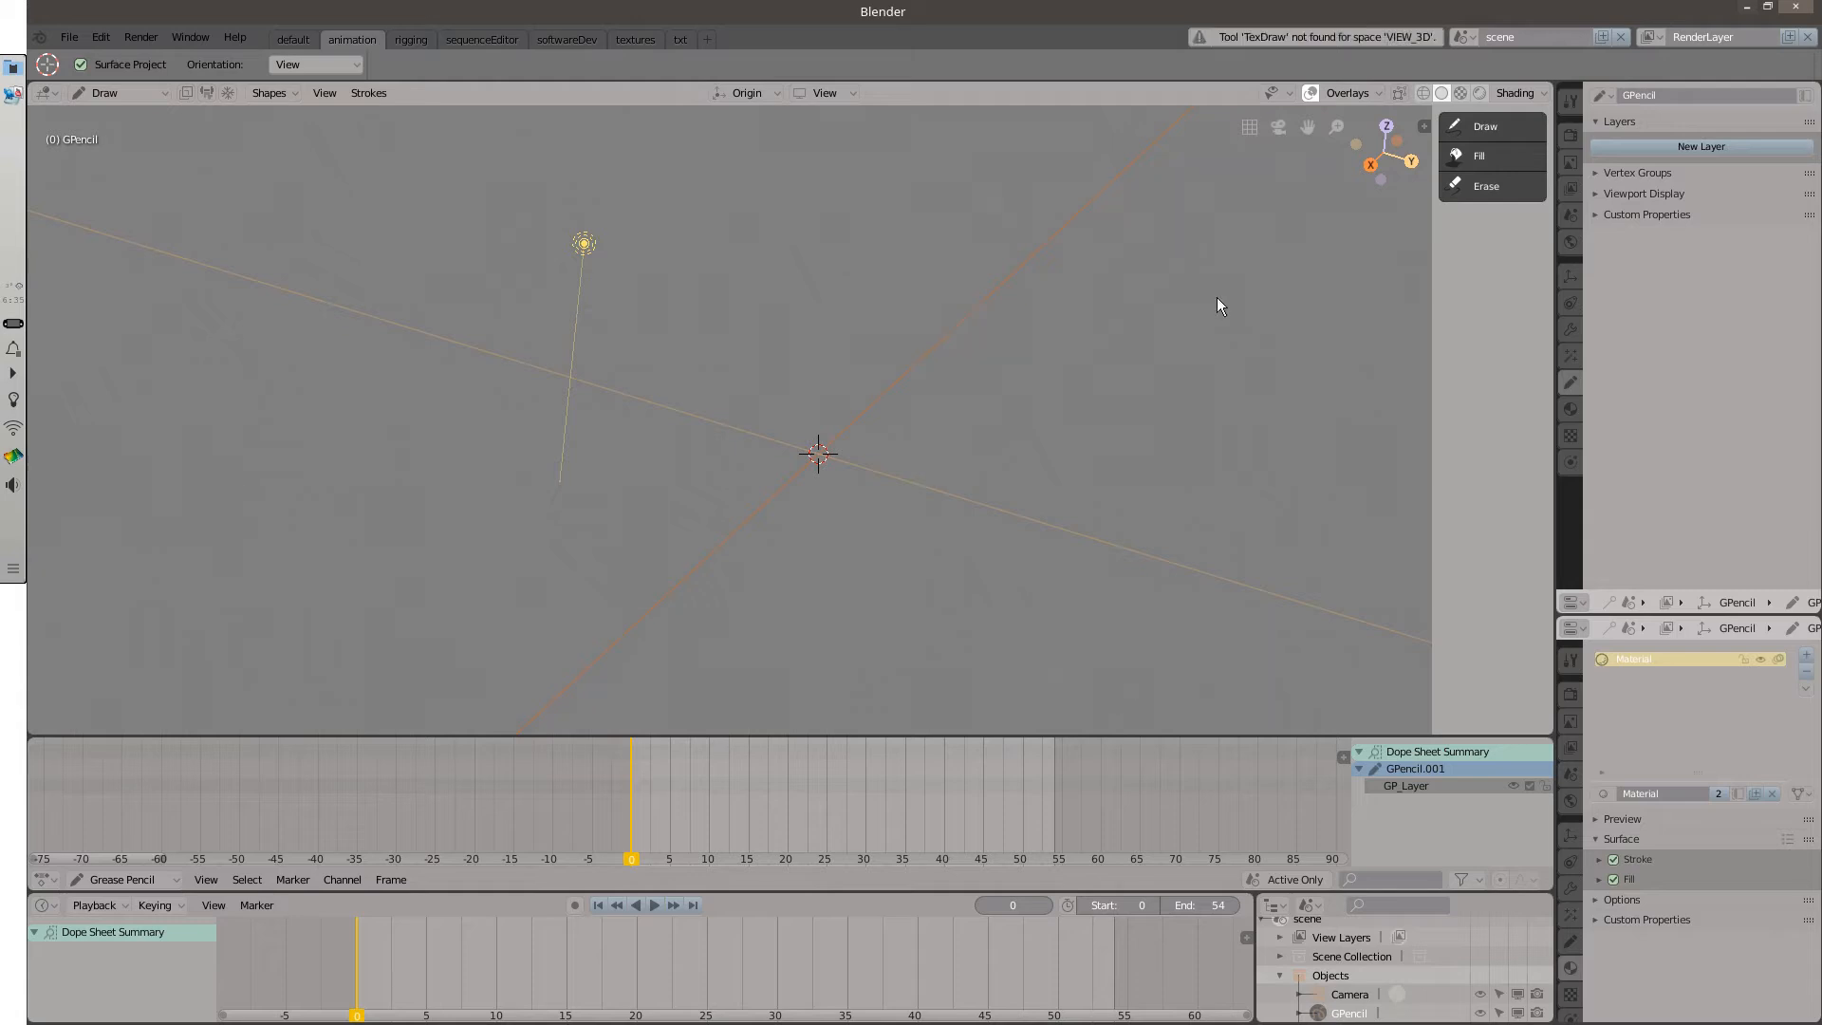
Activate the Draw tool with the Draw Block brush and align the viewport to the front view.
{"action": "left_click", "coordinate": [1447, 138]}
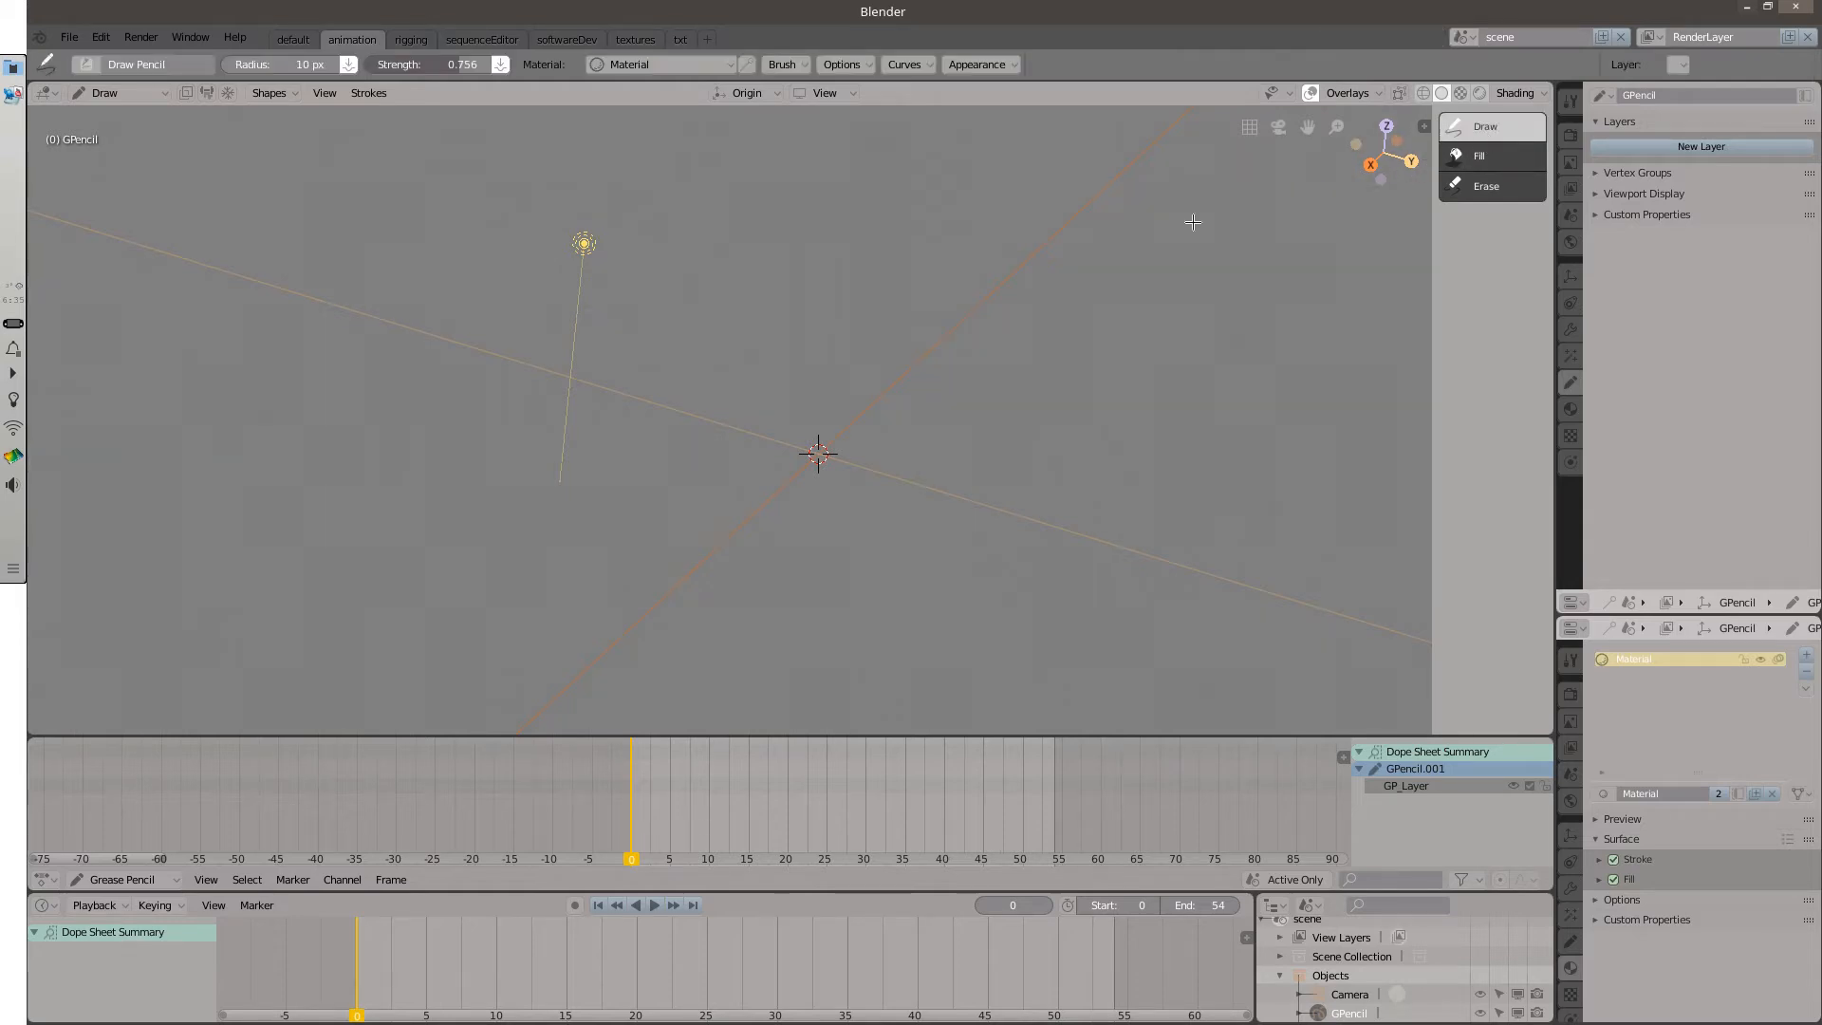
{"action": "left_click", "coordinate": [117, 66]}
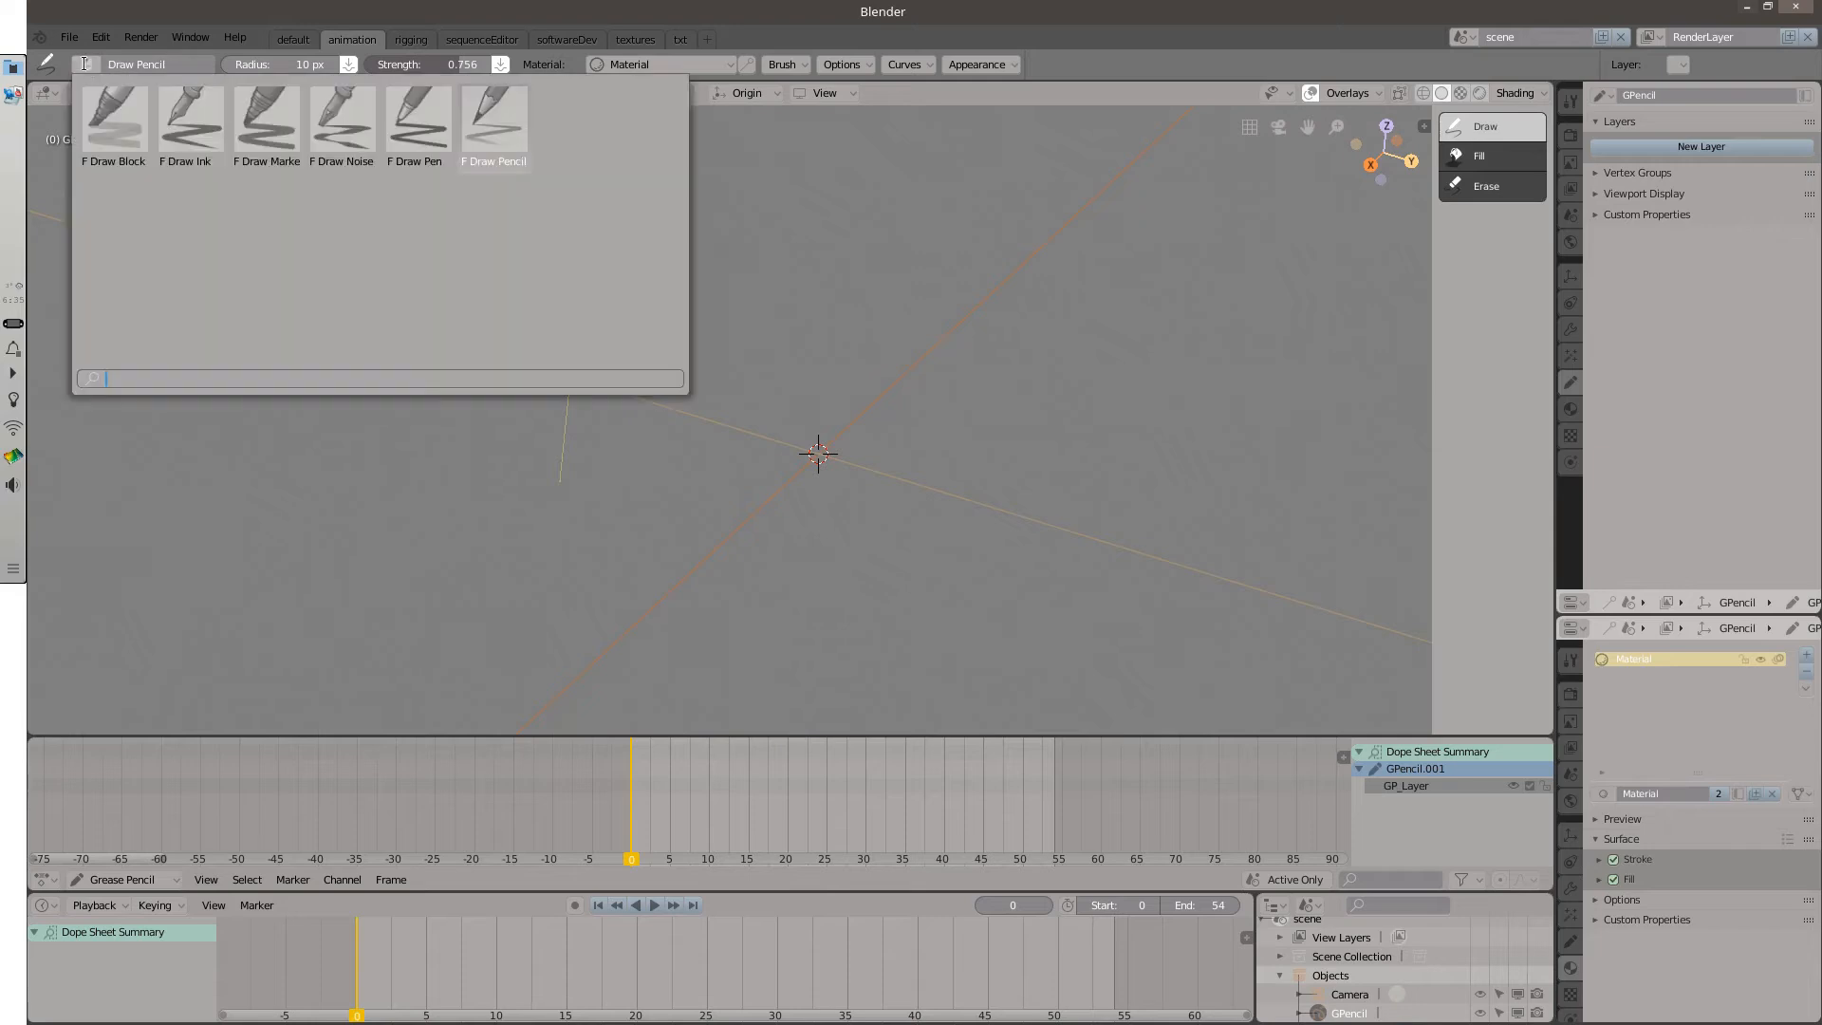
{"action": "left_click", "coordinate": [114, 122]}
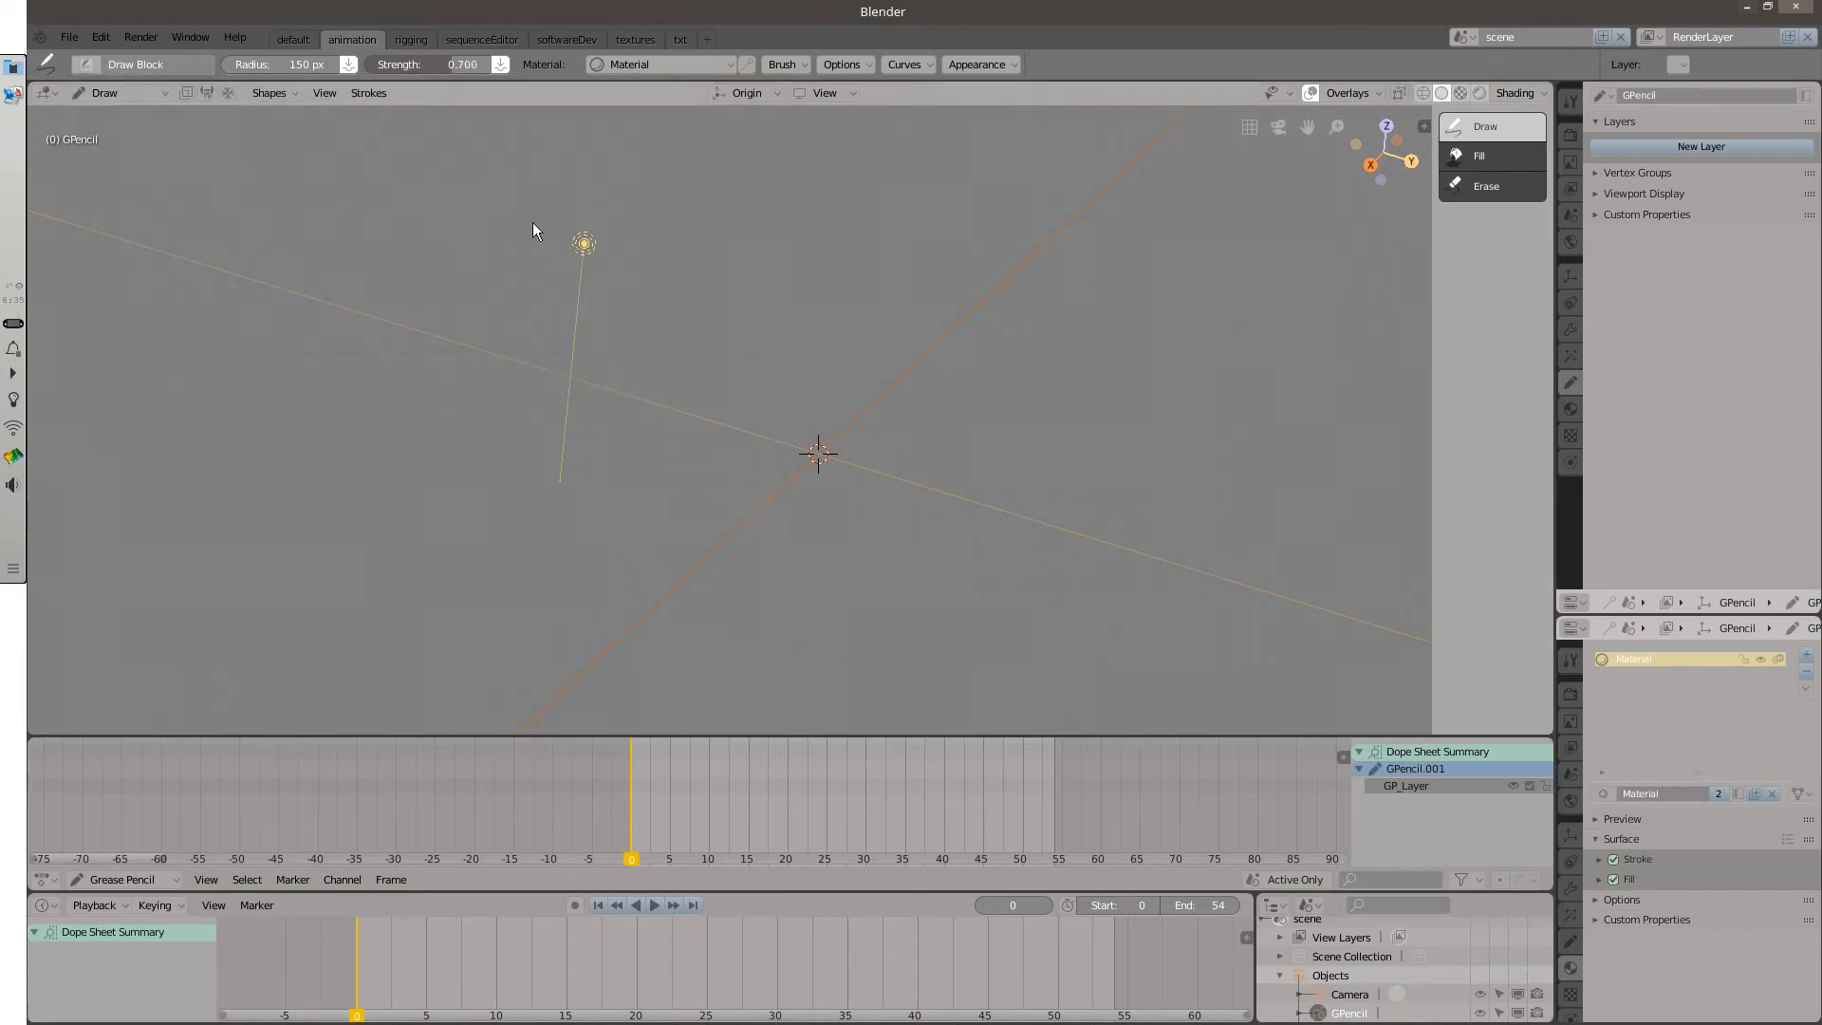
{"action": "key", "text": "KP_1"}
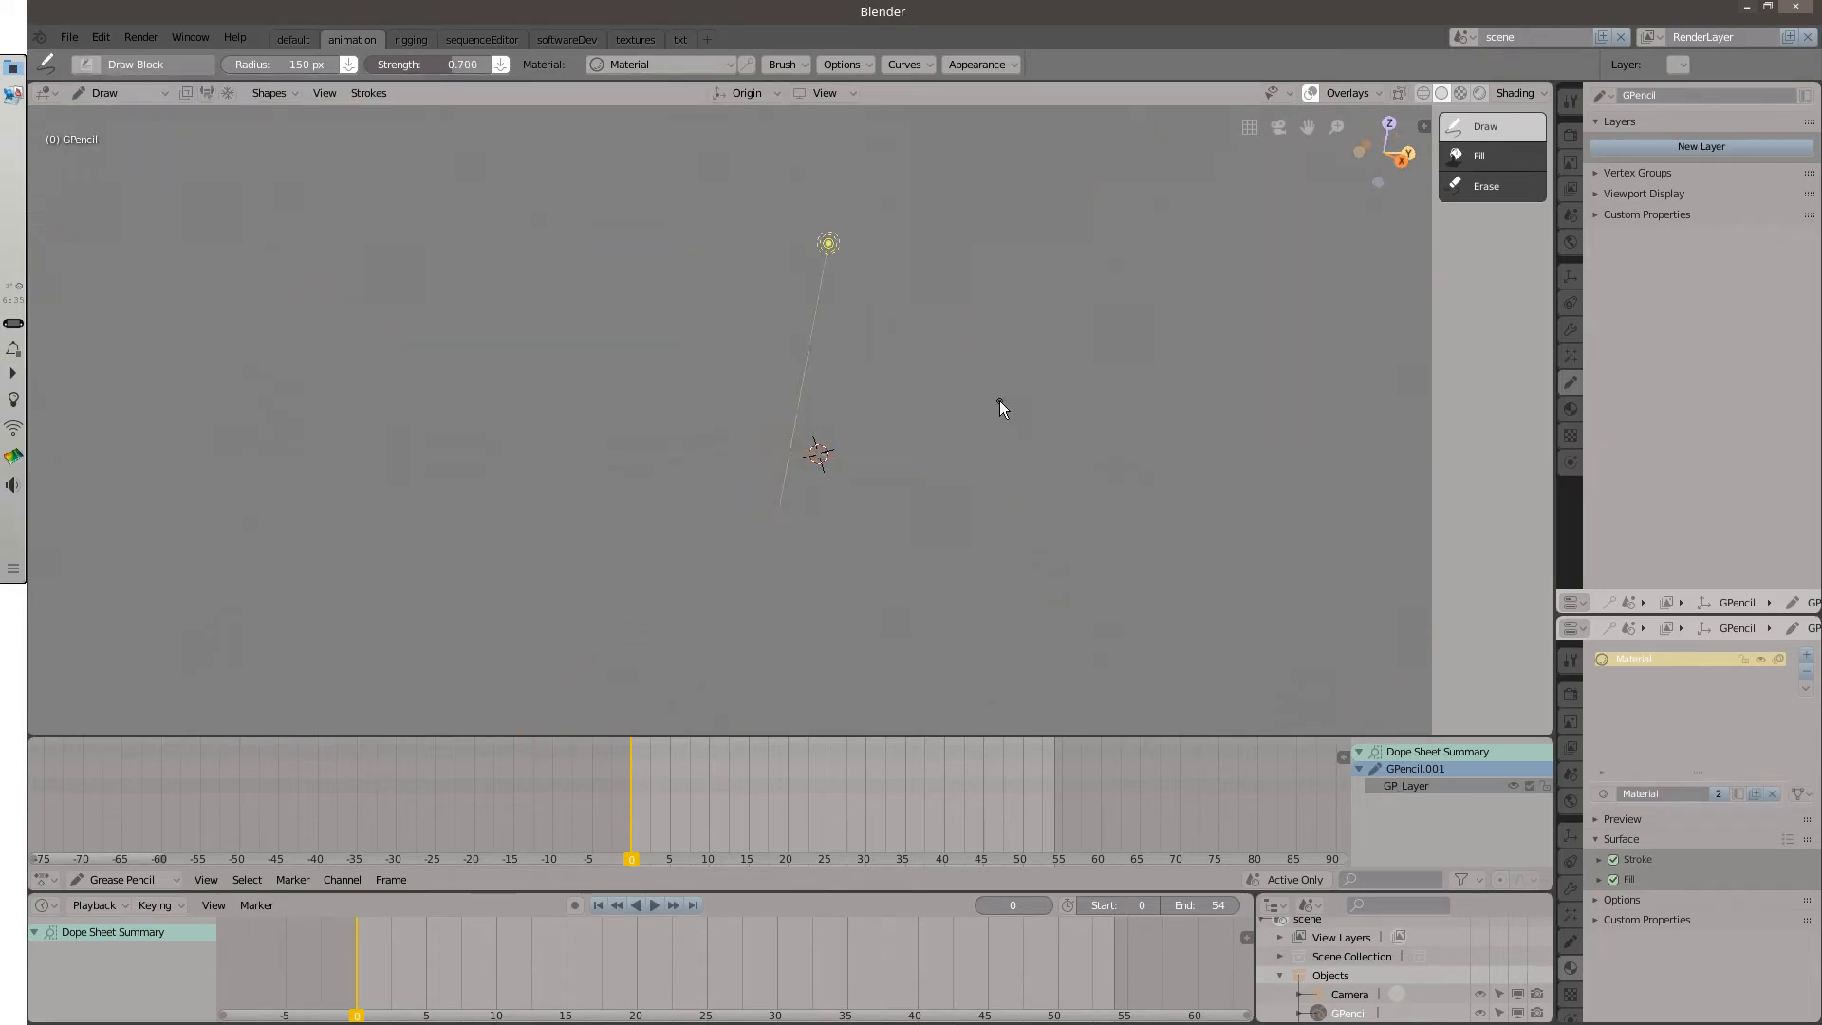
{"action": "scroll", "coordinate": [780, 399], "scroll_direction": "up", "scroll_amount": 4}
{"action": "scroll", "coordinate": [829, 446], "scroll_direction": "down", "scroll_amount": 1}
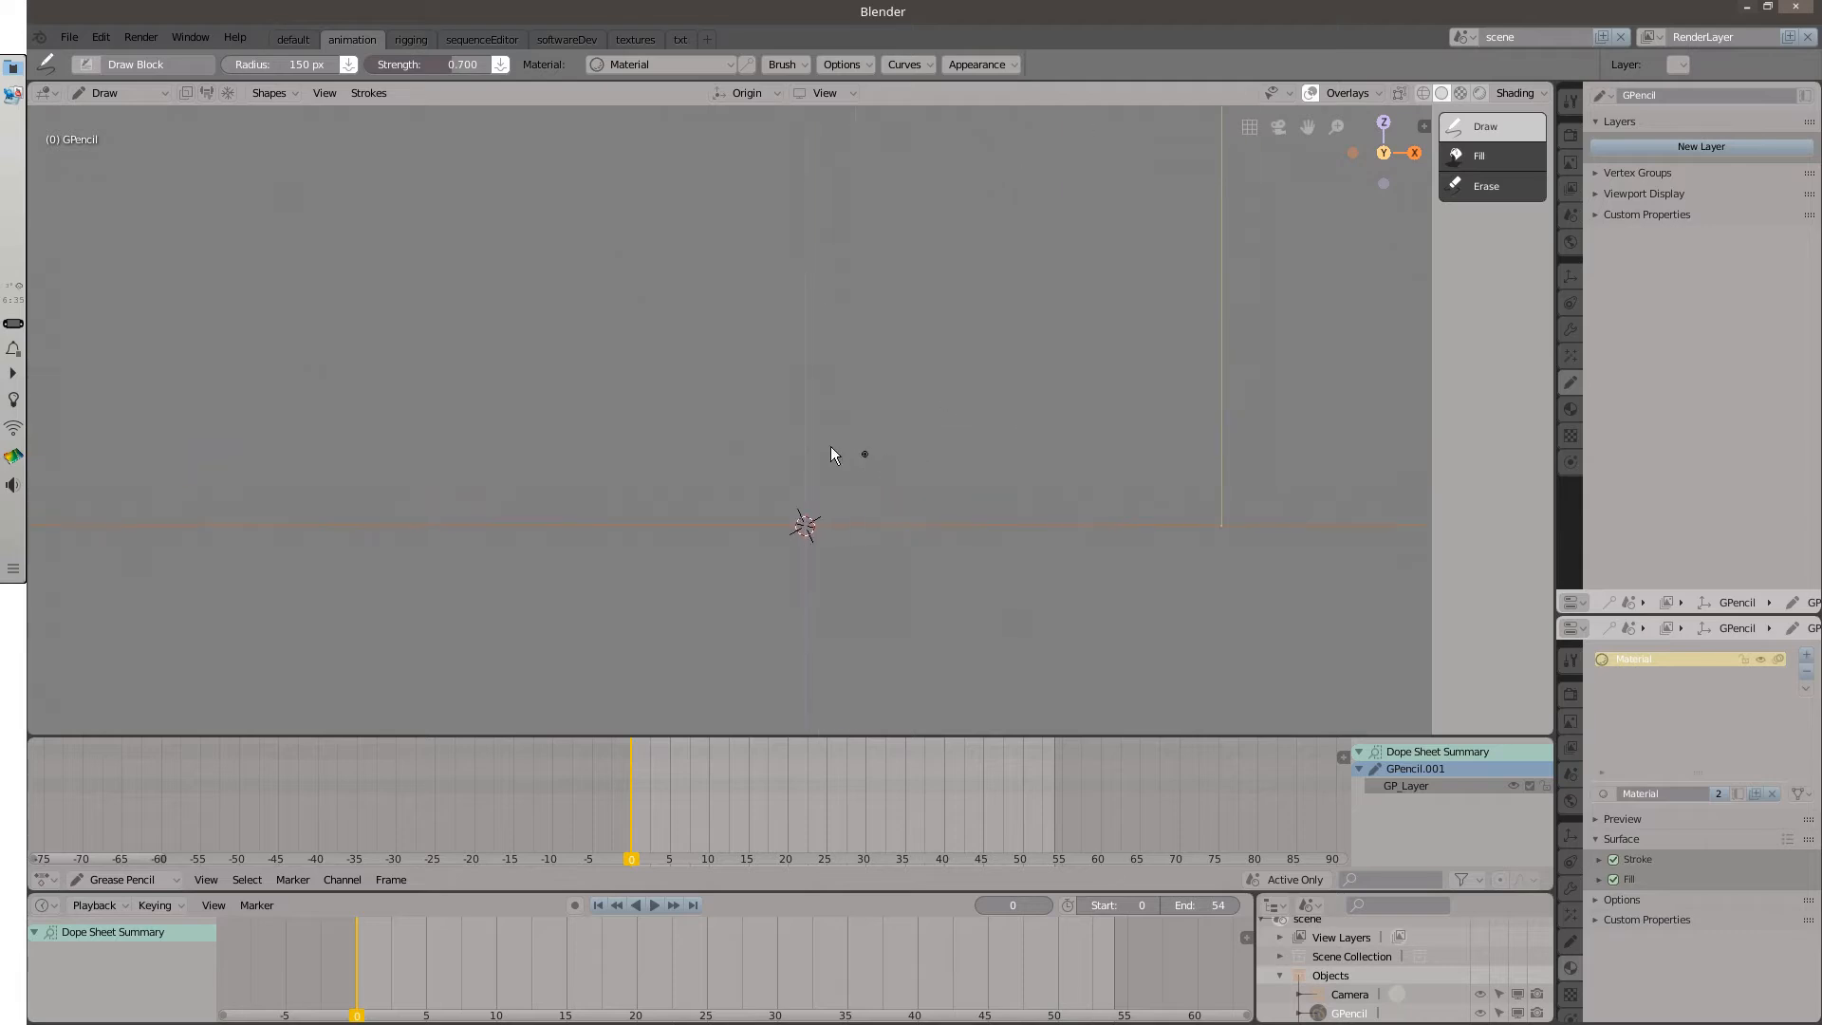
{"action": "scroll", "coordinate": [801, 487], "scroll_direction": "up", "scroll_amount": 2}
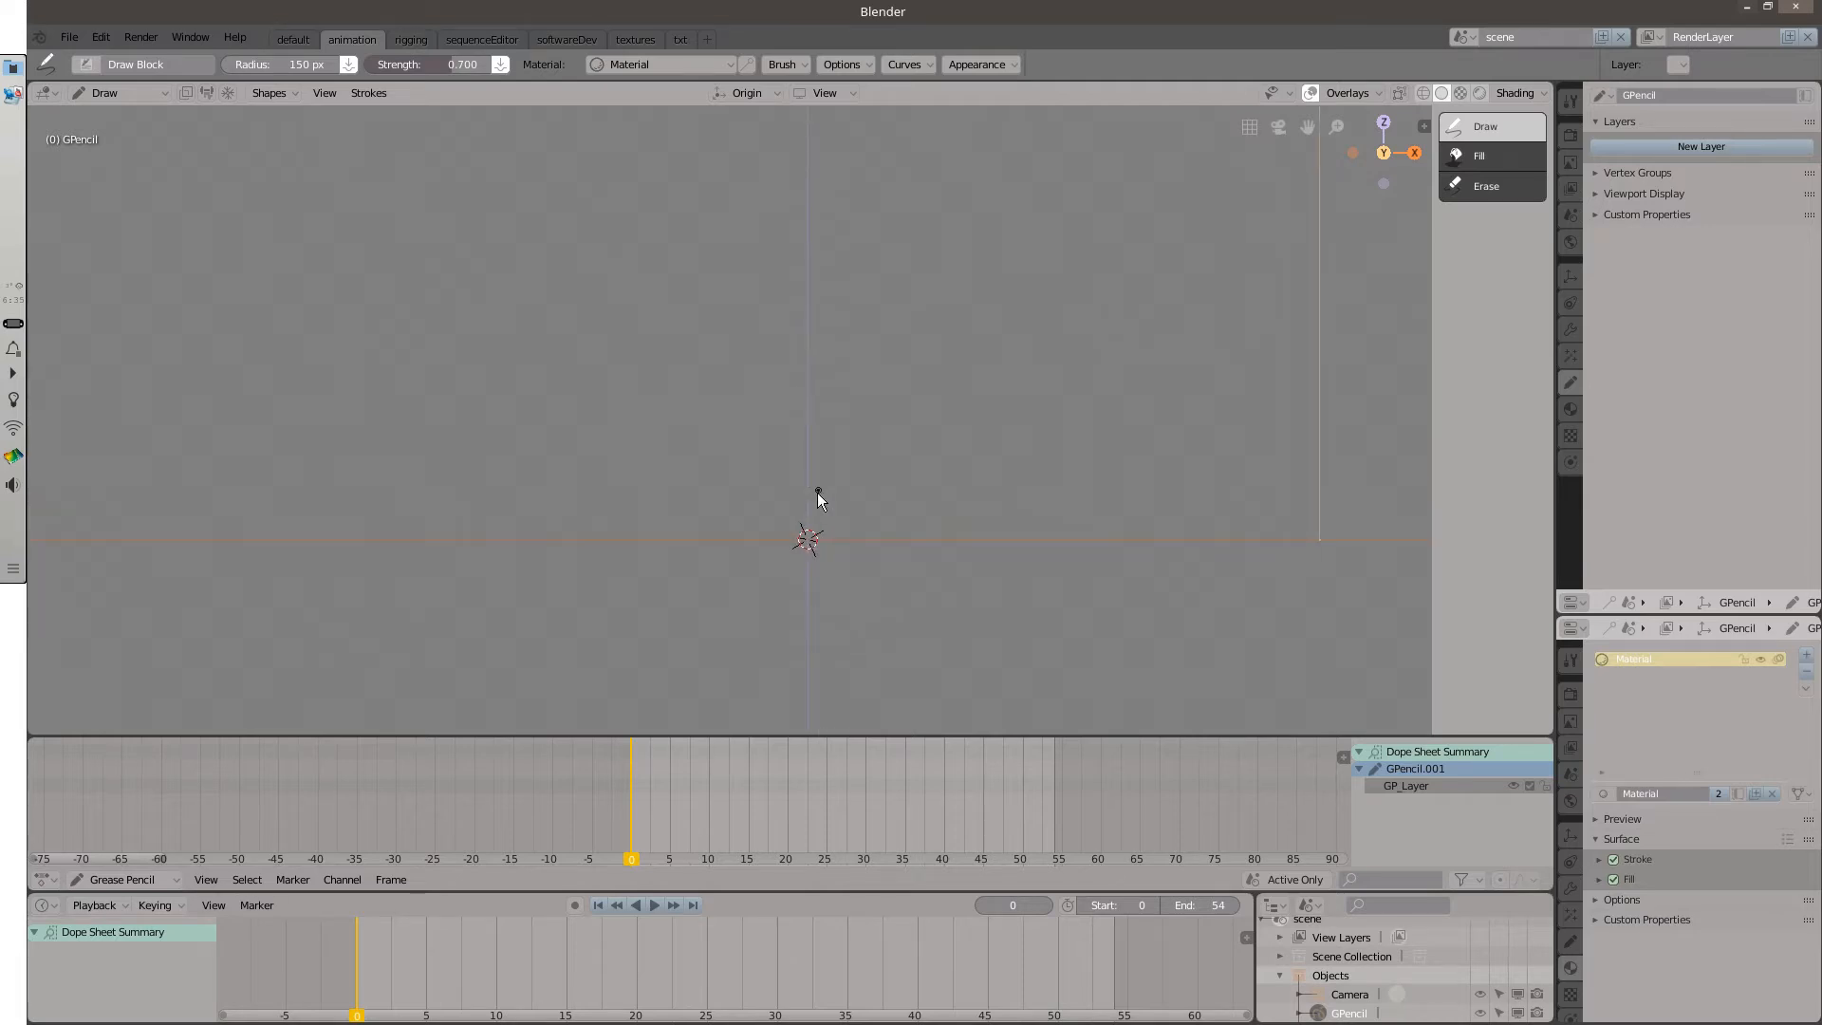
Try a scribble and single dots with the Draw Block brush while gradually lowering its strength.
{"action": "left_click_drag", "start_coordinate": [762, 445], "coordinate": [857, 479]}
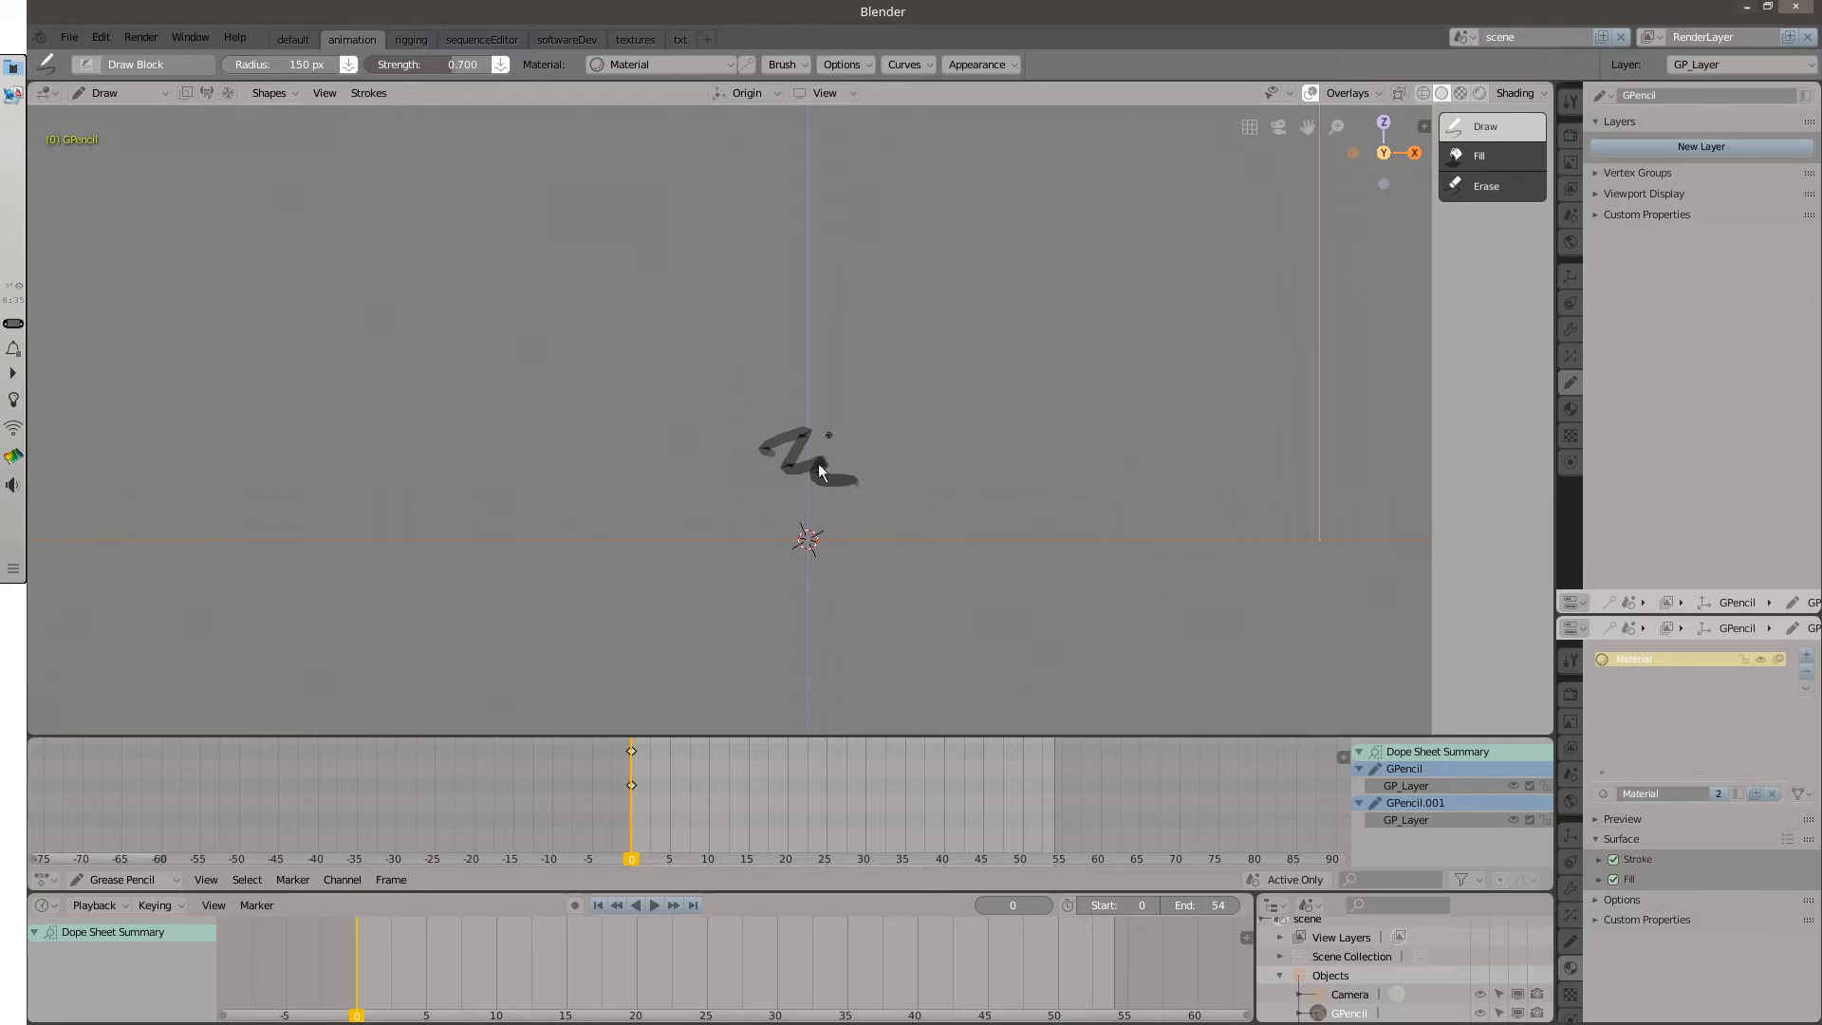
{"action": "scroll", "coordinate": [824, 446], "scroll_direction": "up", "scroll_amount": 2}
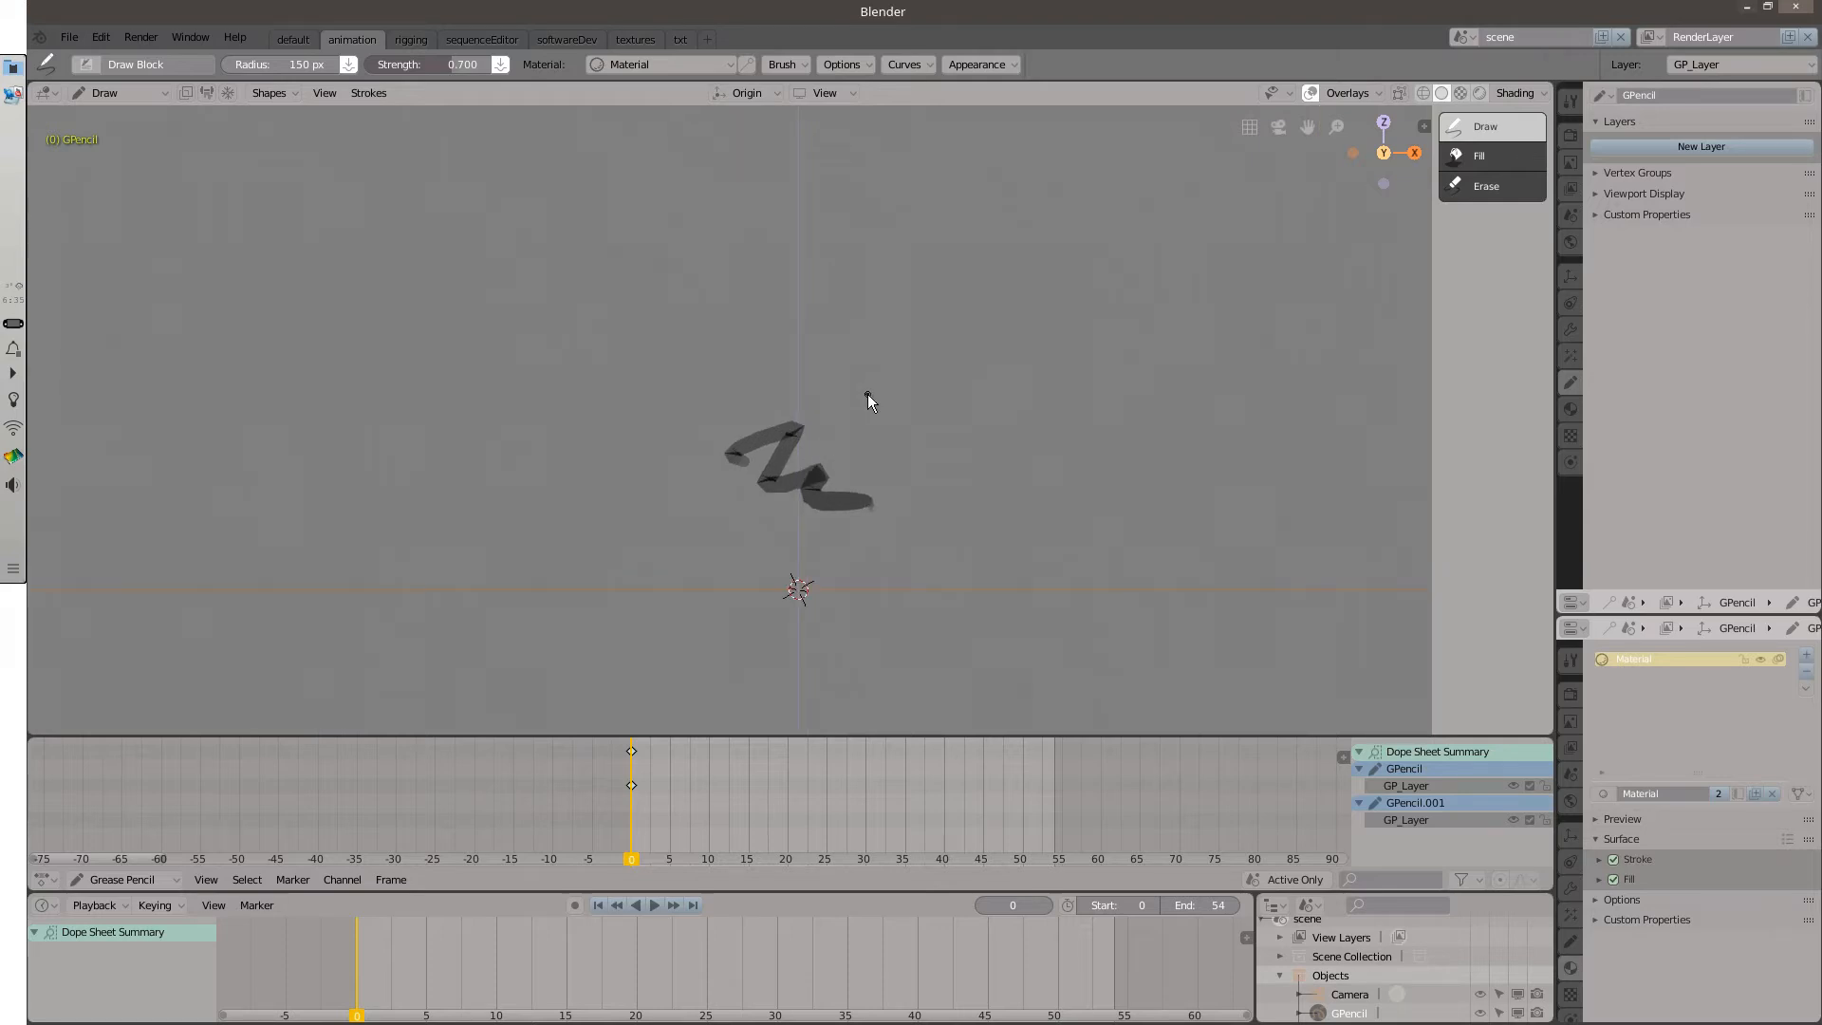
{"action": "left_click", "coordinate": [742, 319]}
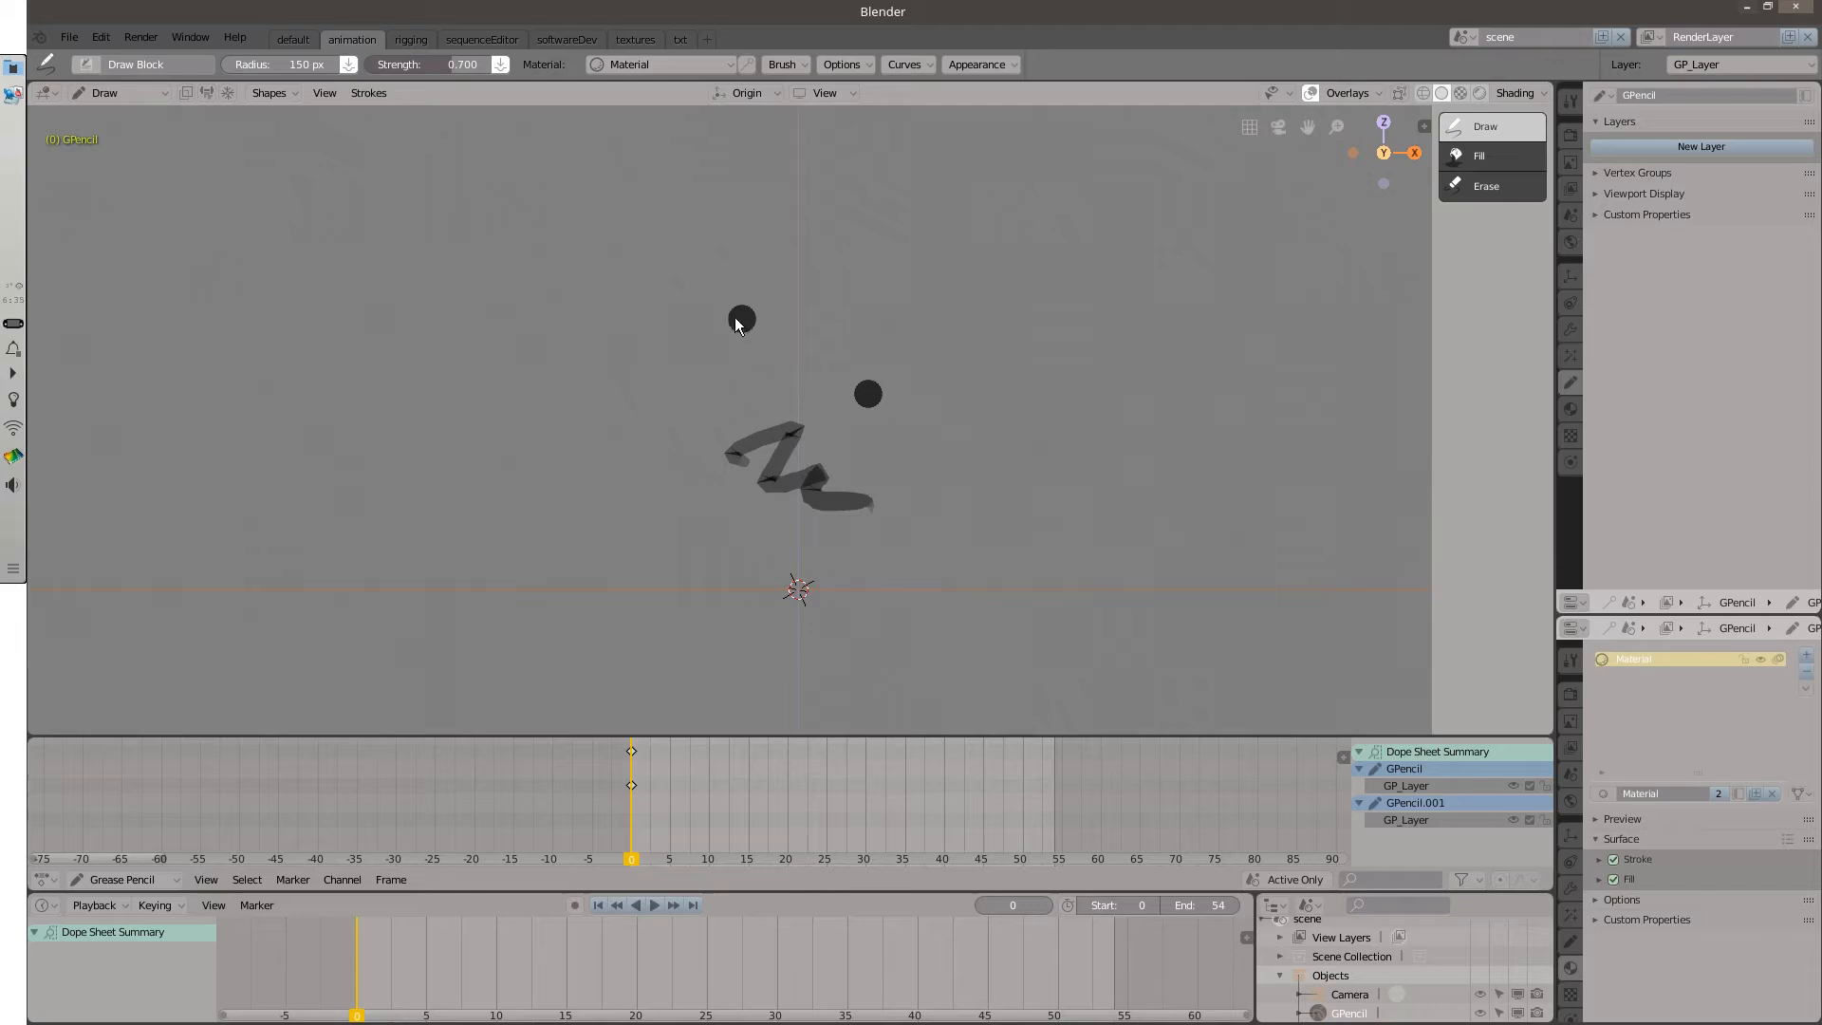
{"action": "left_click", "coordinate": [651, 310]}
{"action": "left_click_drag", "start_coordinate": [423, 66], "coordinate": [380, 65]}
{"action": "left_click", "coordinate": [548, 339]}
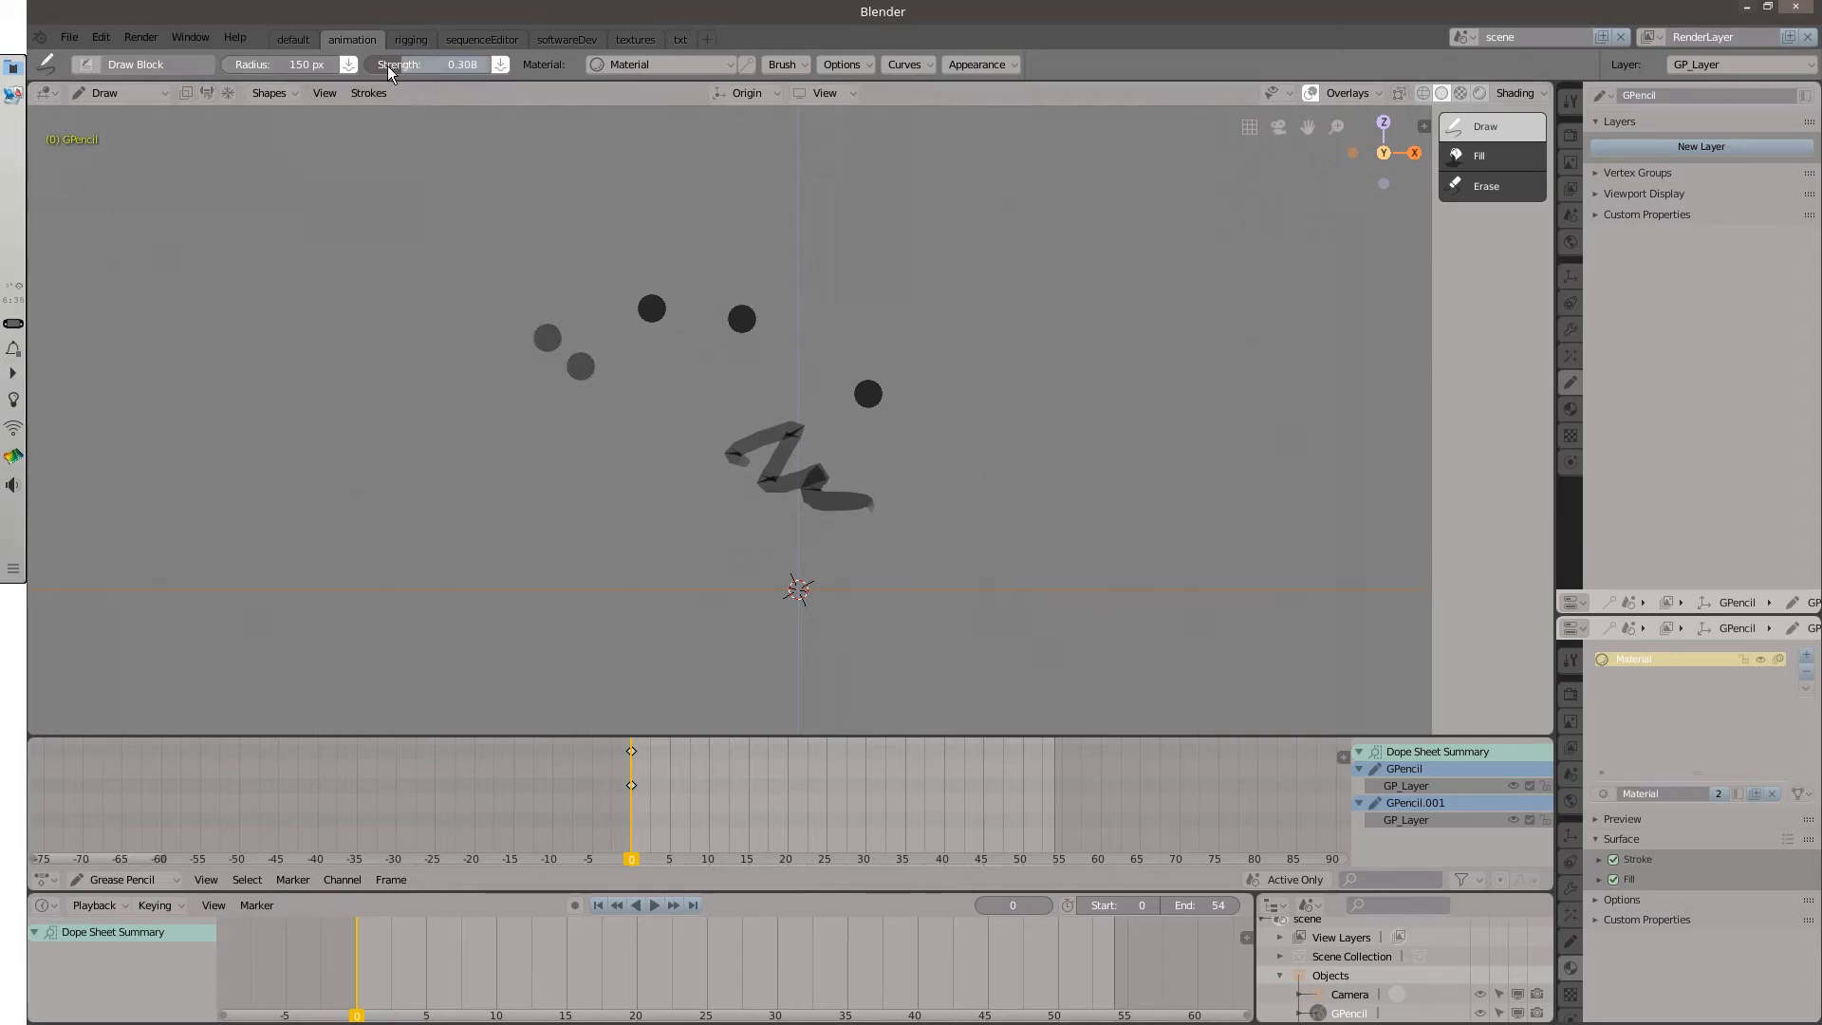
{"action": "left_click_drag", "start_coordinate": [388, 65], "coordinate": [376, 66]}
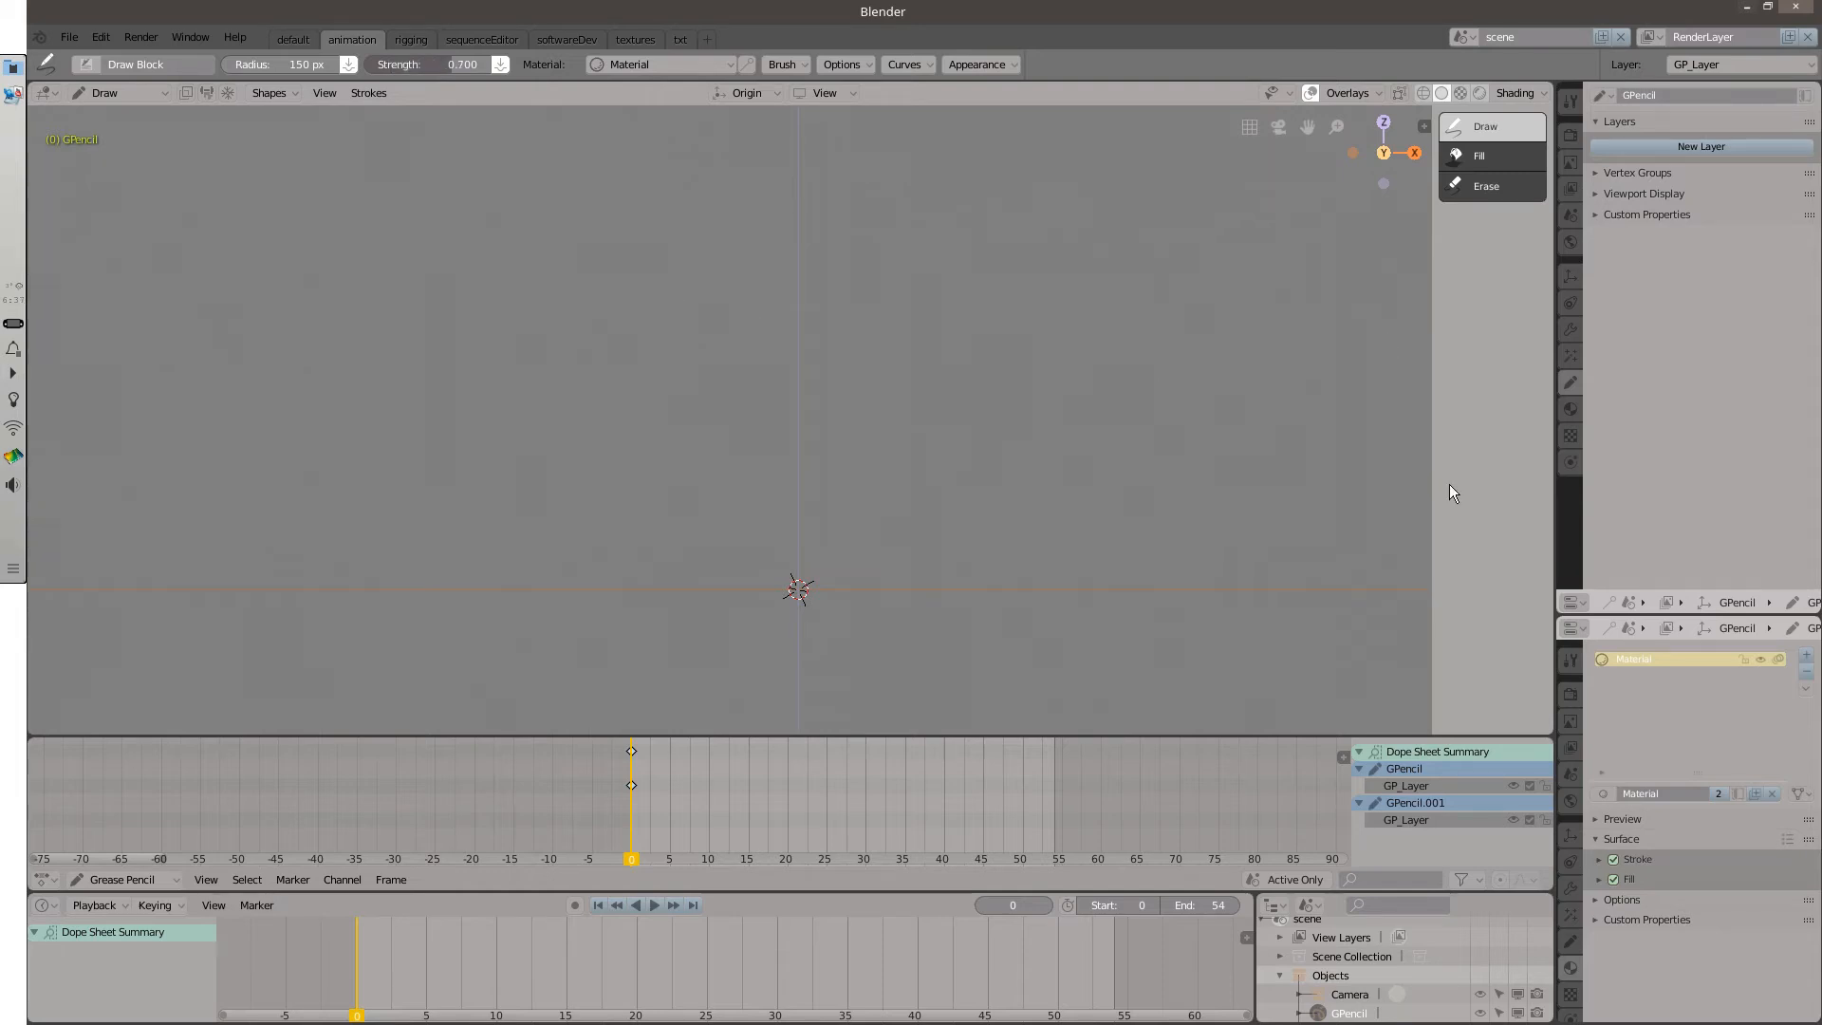
Assign the existing material 3 to the Grease Pencil object and disable its fill.
{"action": "left_click", "coordinate": [1606, 793]}
{"action": "left_click", "coordinate": [1613, 828]}
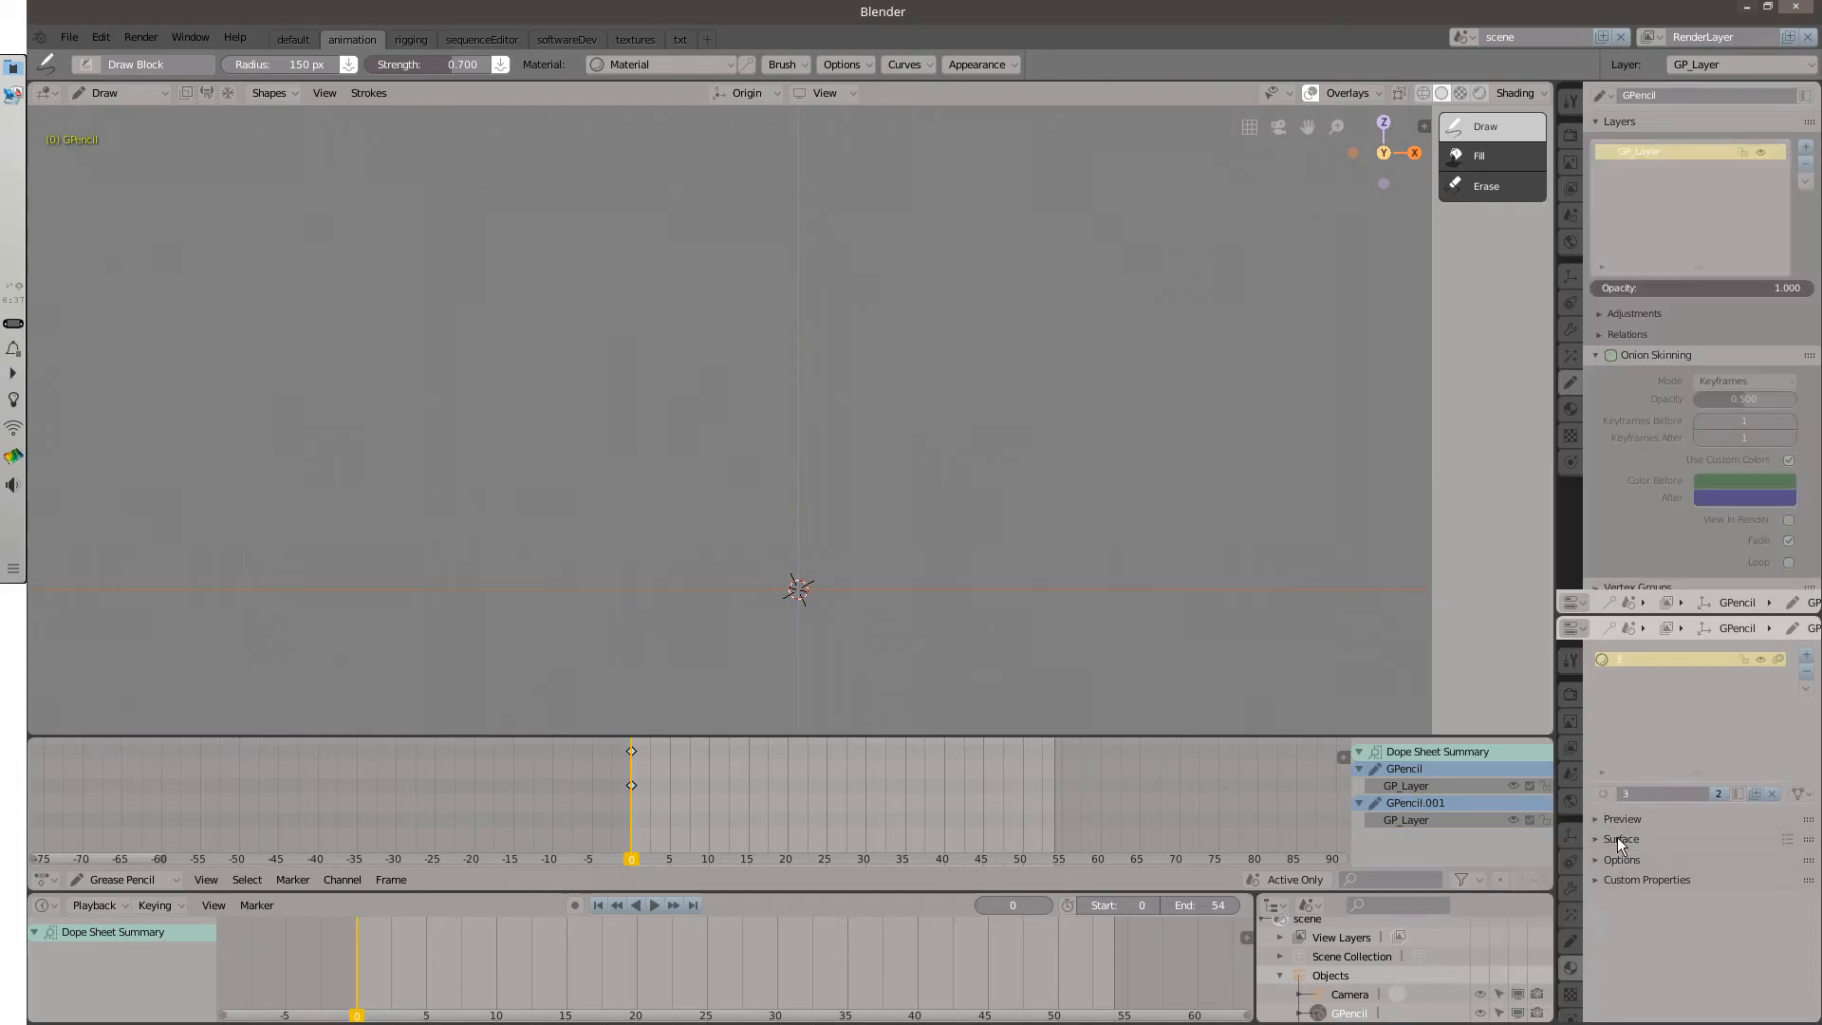
{"action": "left_click", "coordinate": [1599, 859]}
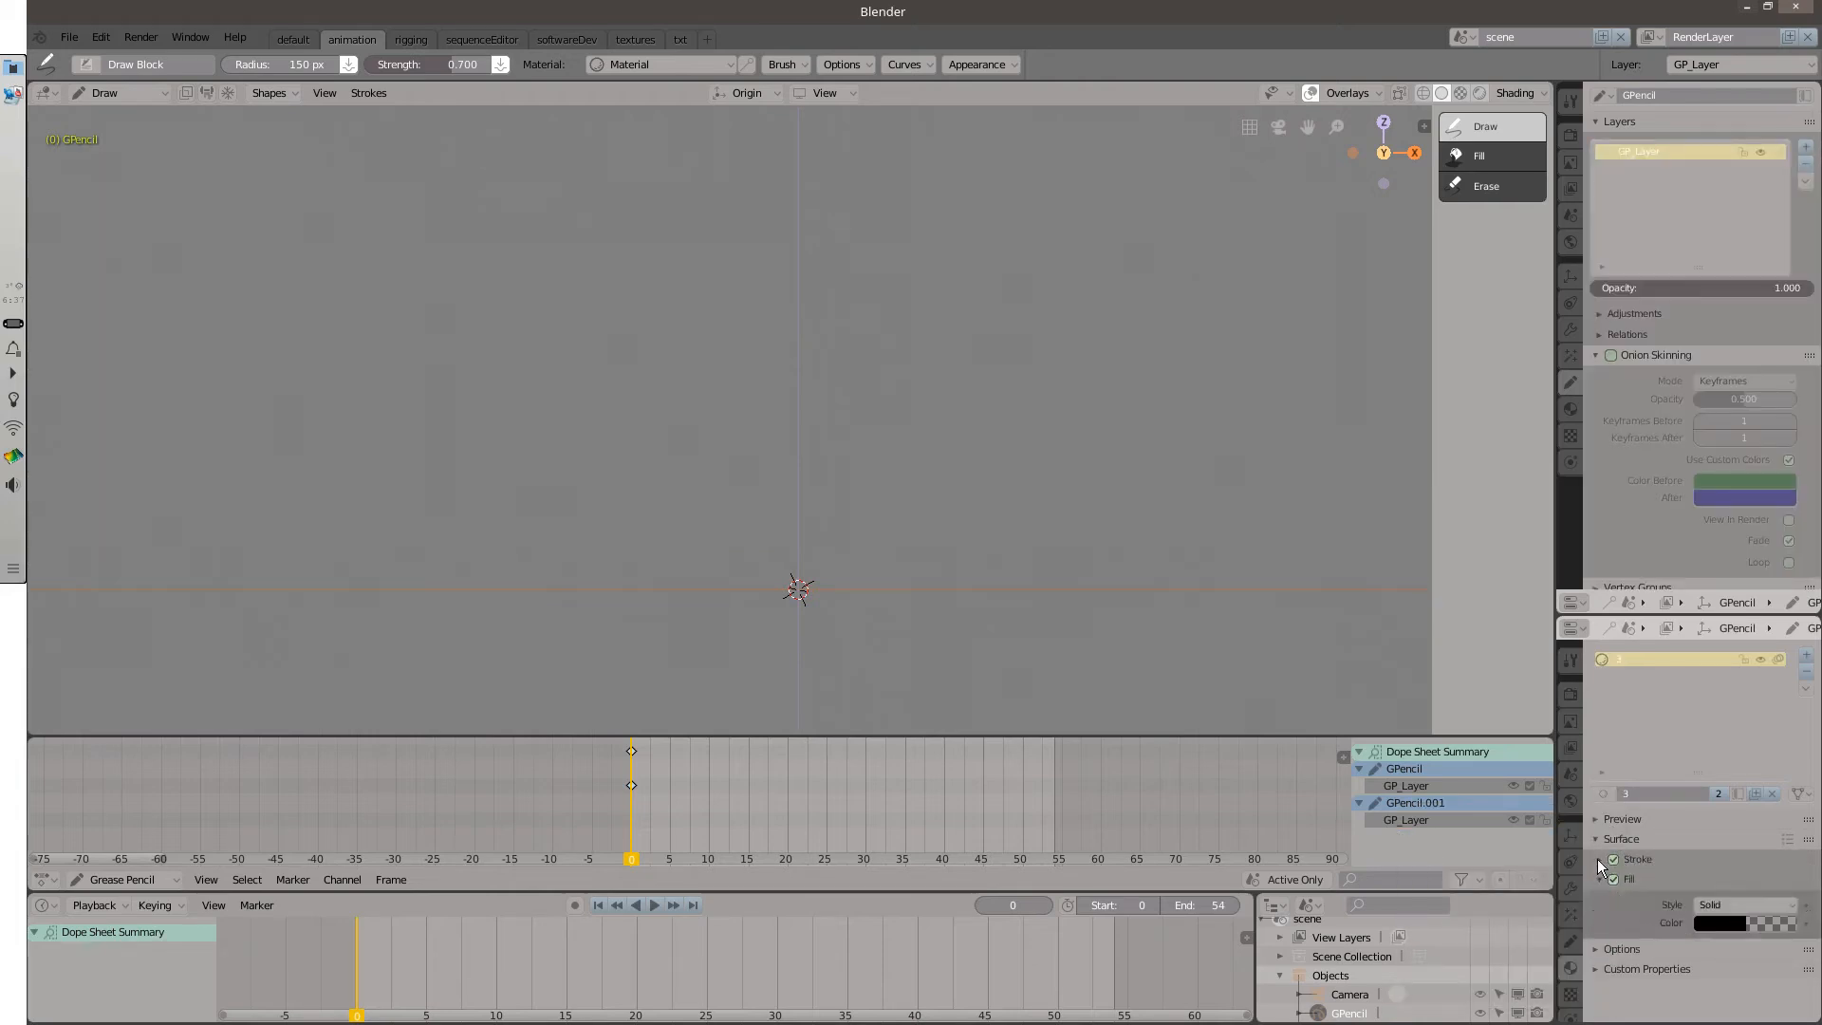
{"action": "left_click", "coordinate": [1613, 945]}
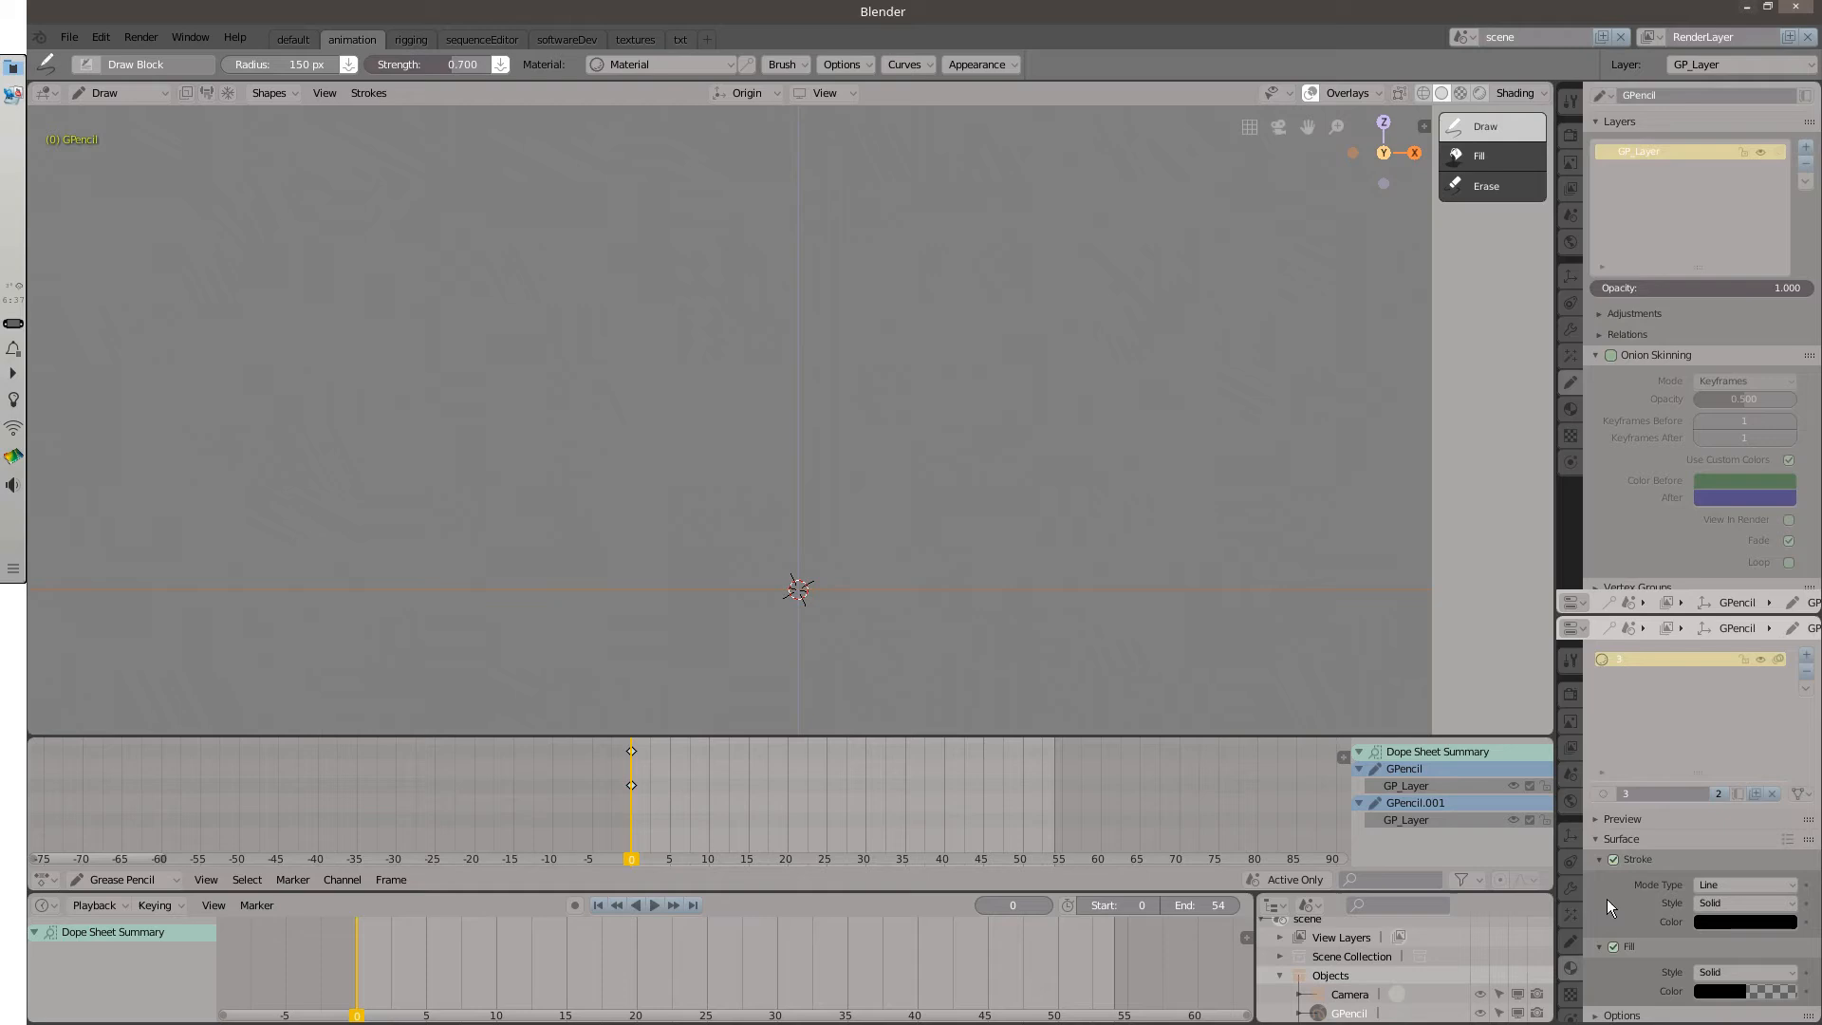
{"action": "left_click", "coordinate": [1732, 993]}
{"action": "left_click", "coordinate": [1710, 921]}
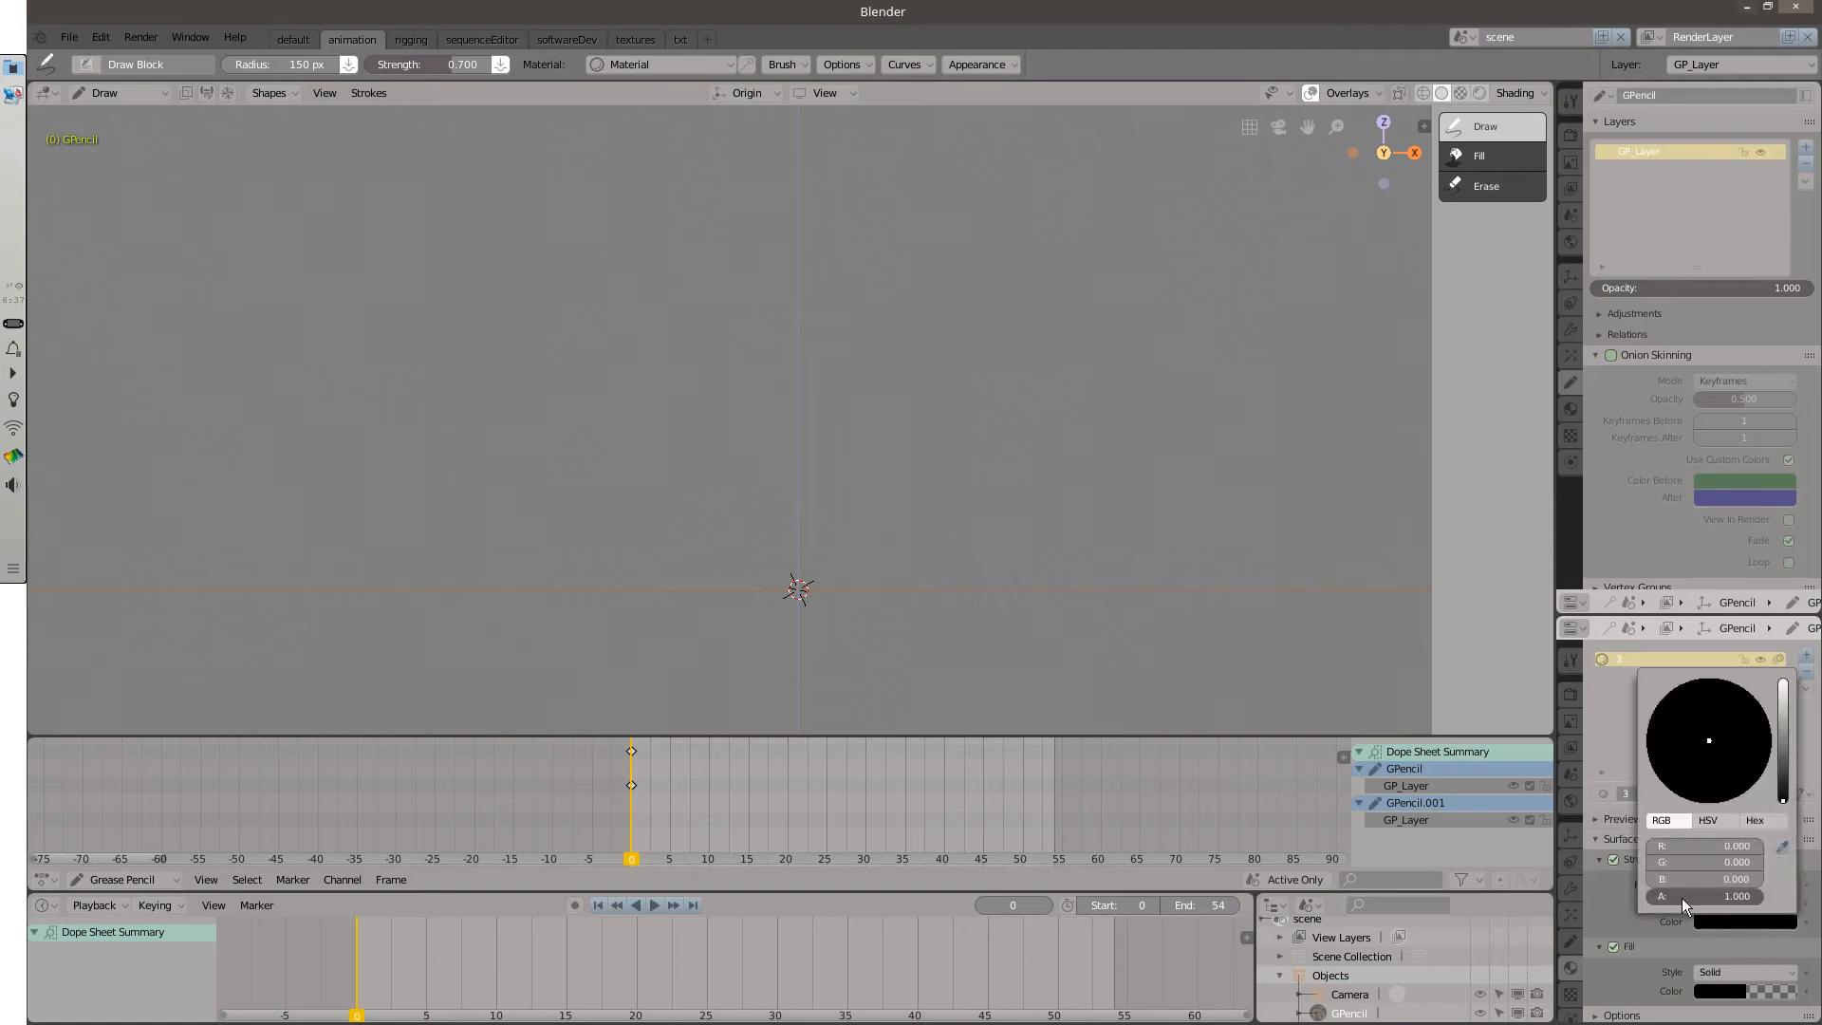
{"action": "left_click", "coordinate": [1597, 948]}
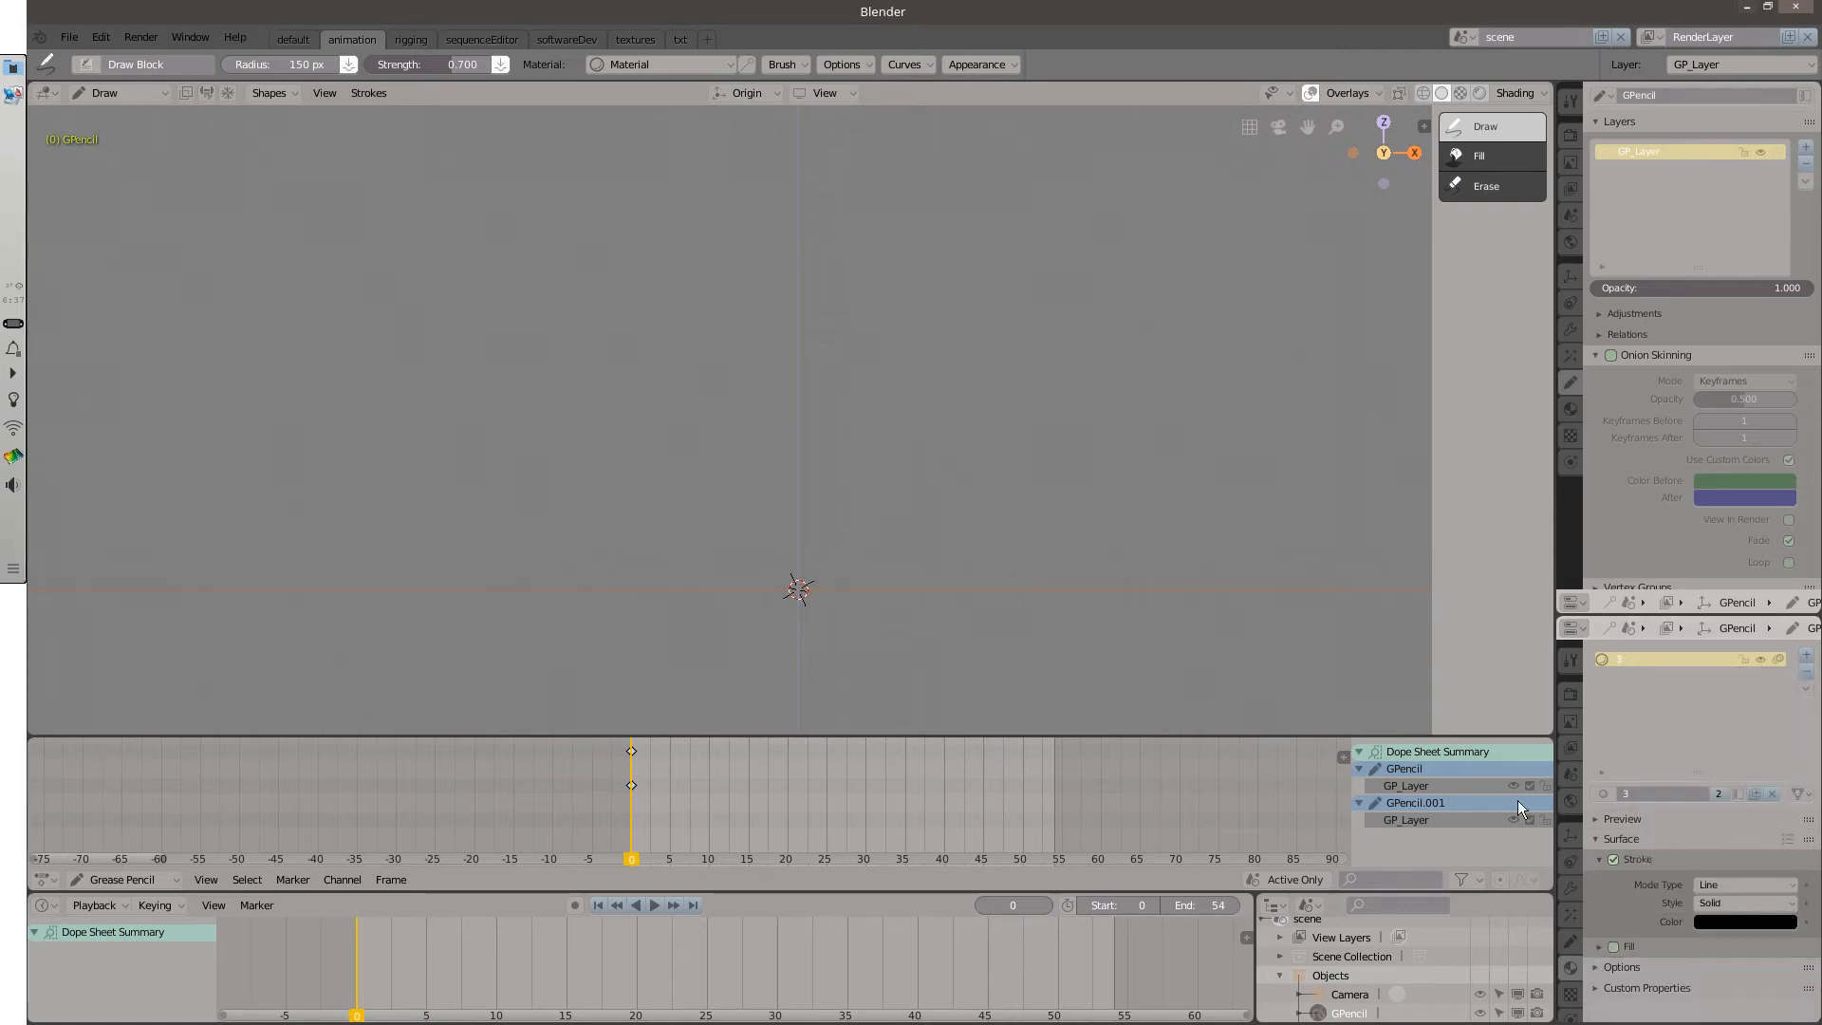
Add a second material slot using Material and set its stroke colour to a light yellow-green.
{"action": "key", "text": "ctrl+z"}
{"action": "left_click", "coordinate": [1708, 921]}
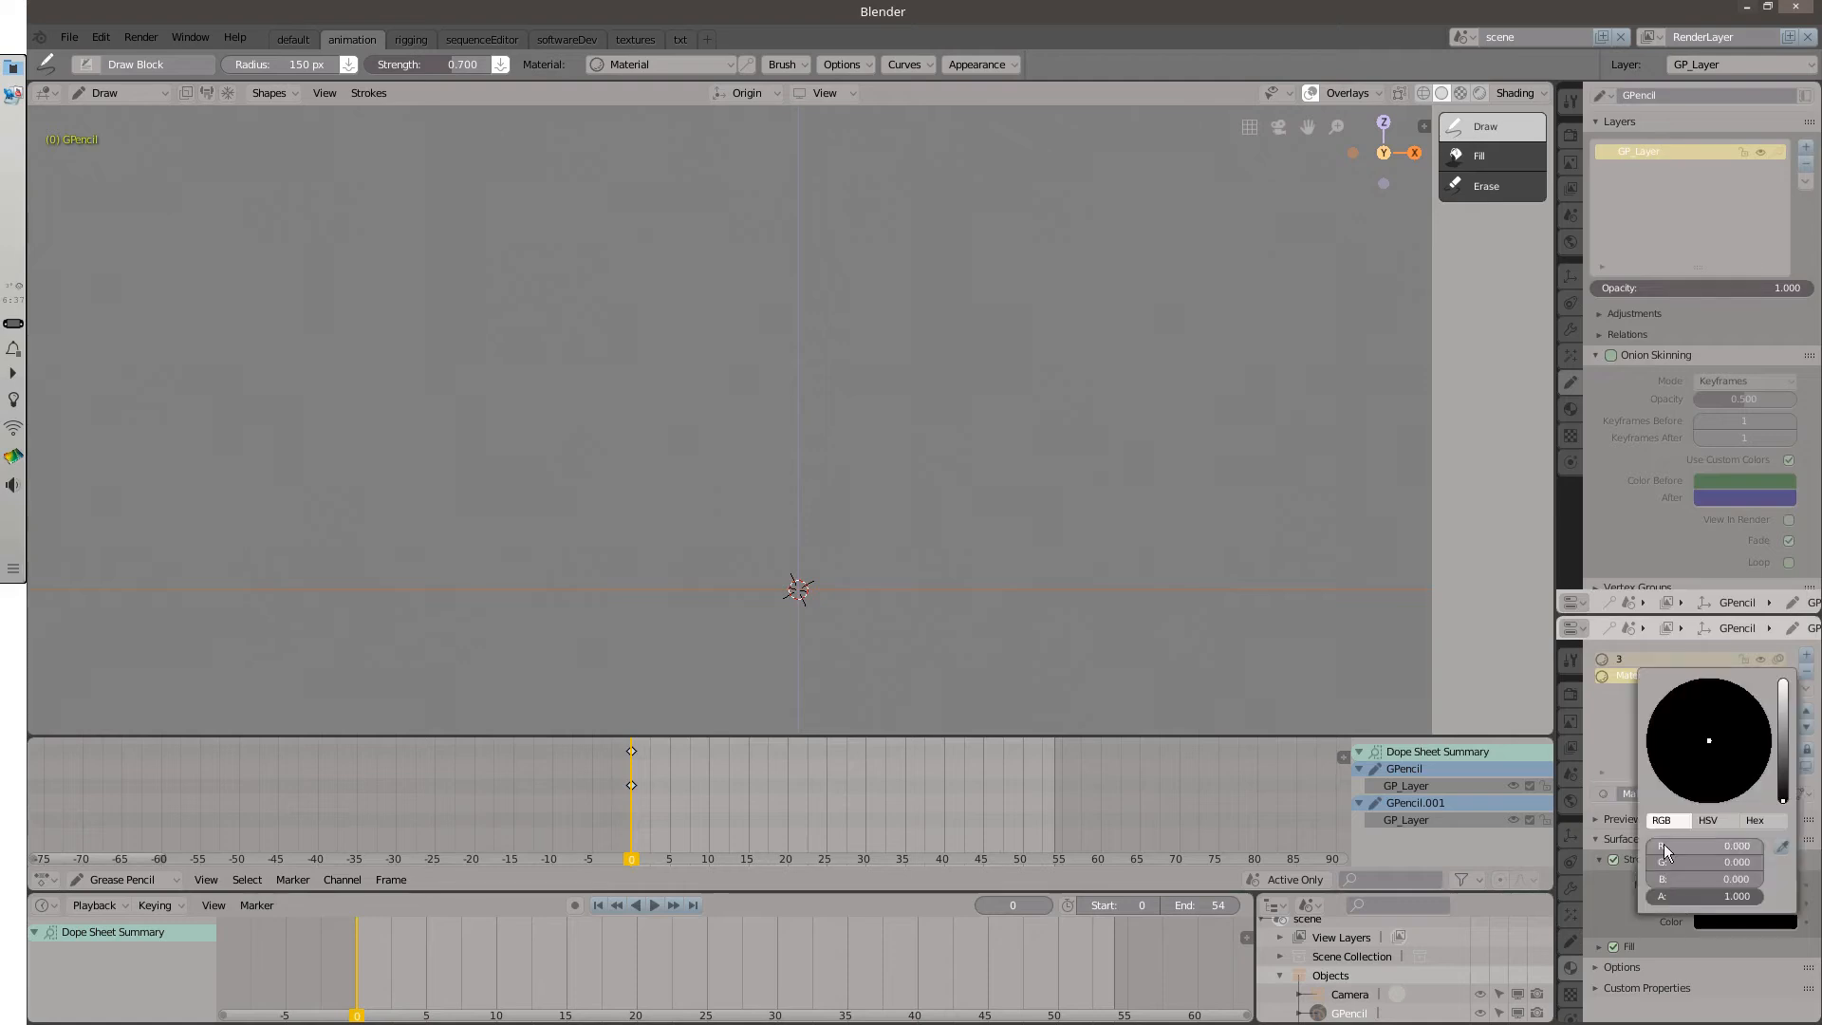
{"action": "left_click_drag", "start_coordinate": [1781, 762], "coordinate": [1783, 712]}
{"action": "left_click", "coordinate": [1689, 729]}
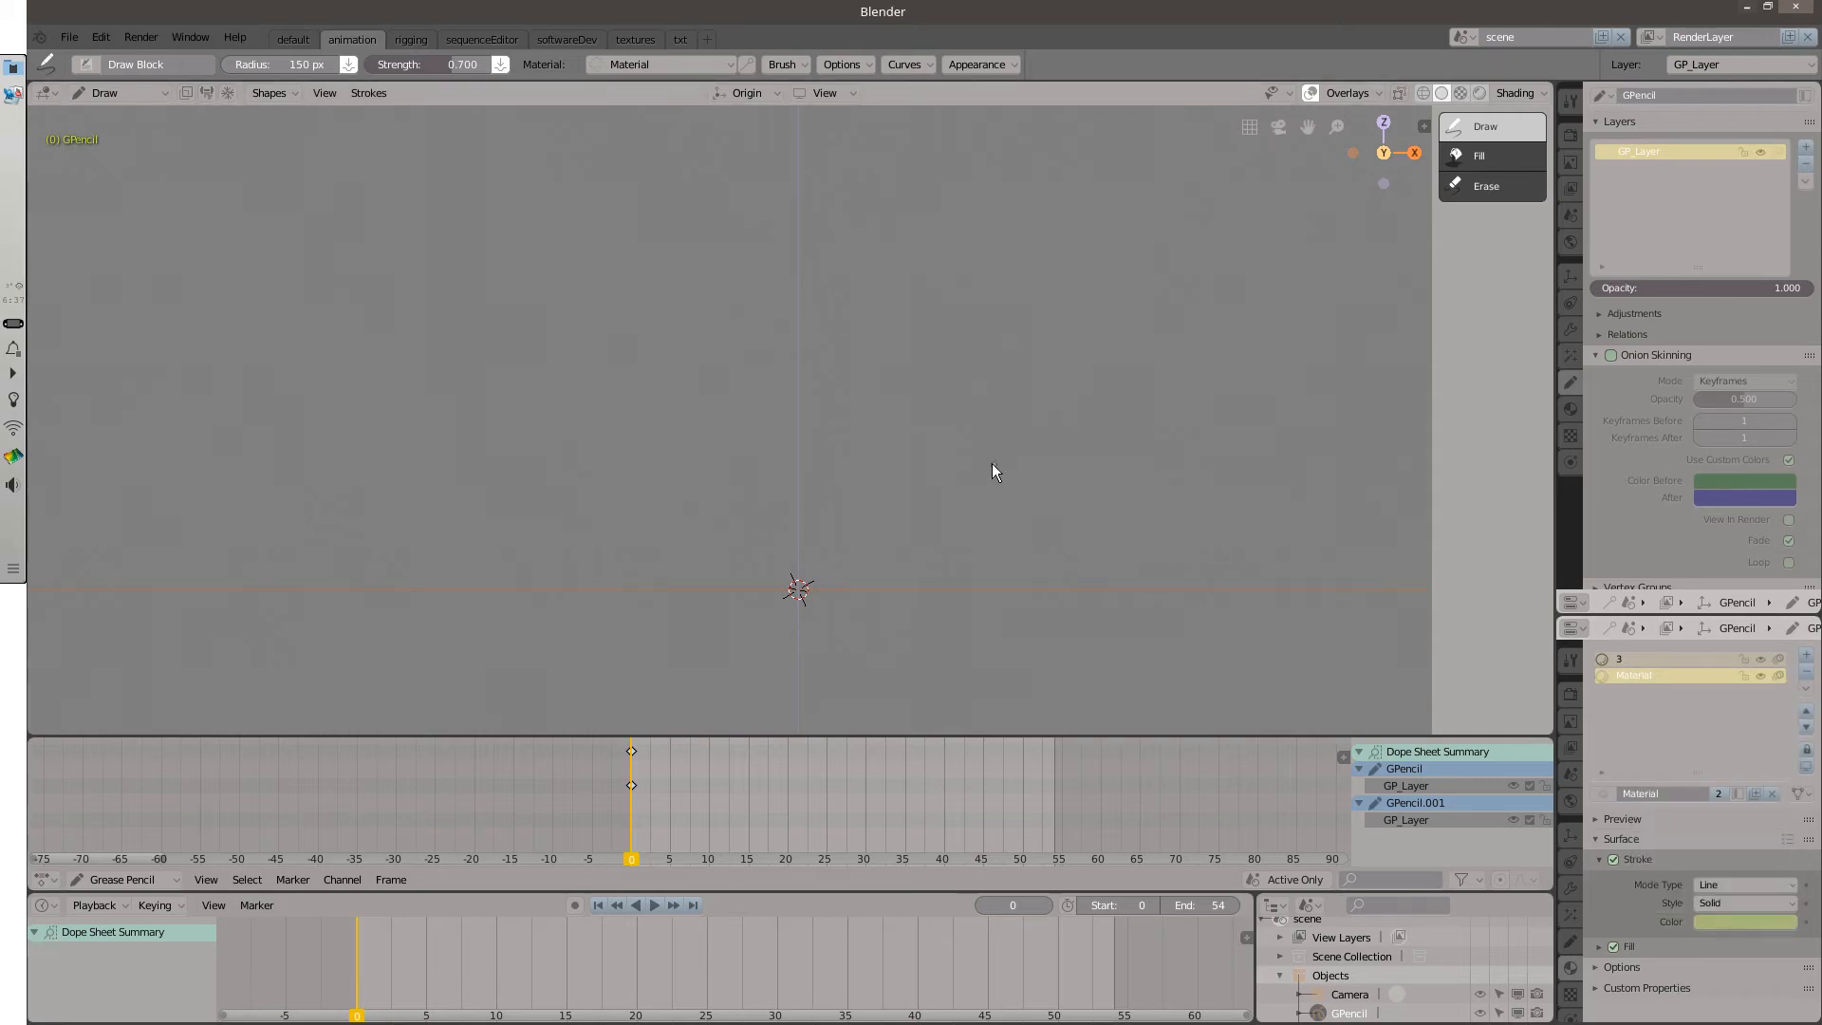
Stipple a leaf shape with a short stem above the origin in light yellow-green dots and hide the 3D cursor overlay.
{"action": "scroll", "coordinate": [970, 484], "scroll_direction": "up", "scroll_amount": 1}
{"action": "left_click_drag", "start_coordinate": [756, 543], "coordinate": [767, 459]}
{"action": "left_click_drag", "start_coordinate": [826, 432], "coordinate": [818, 453]}
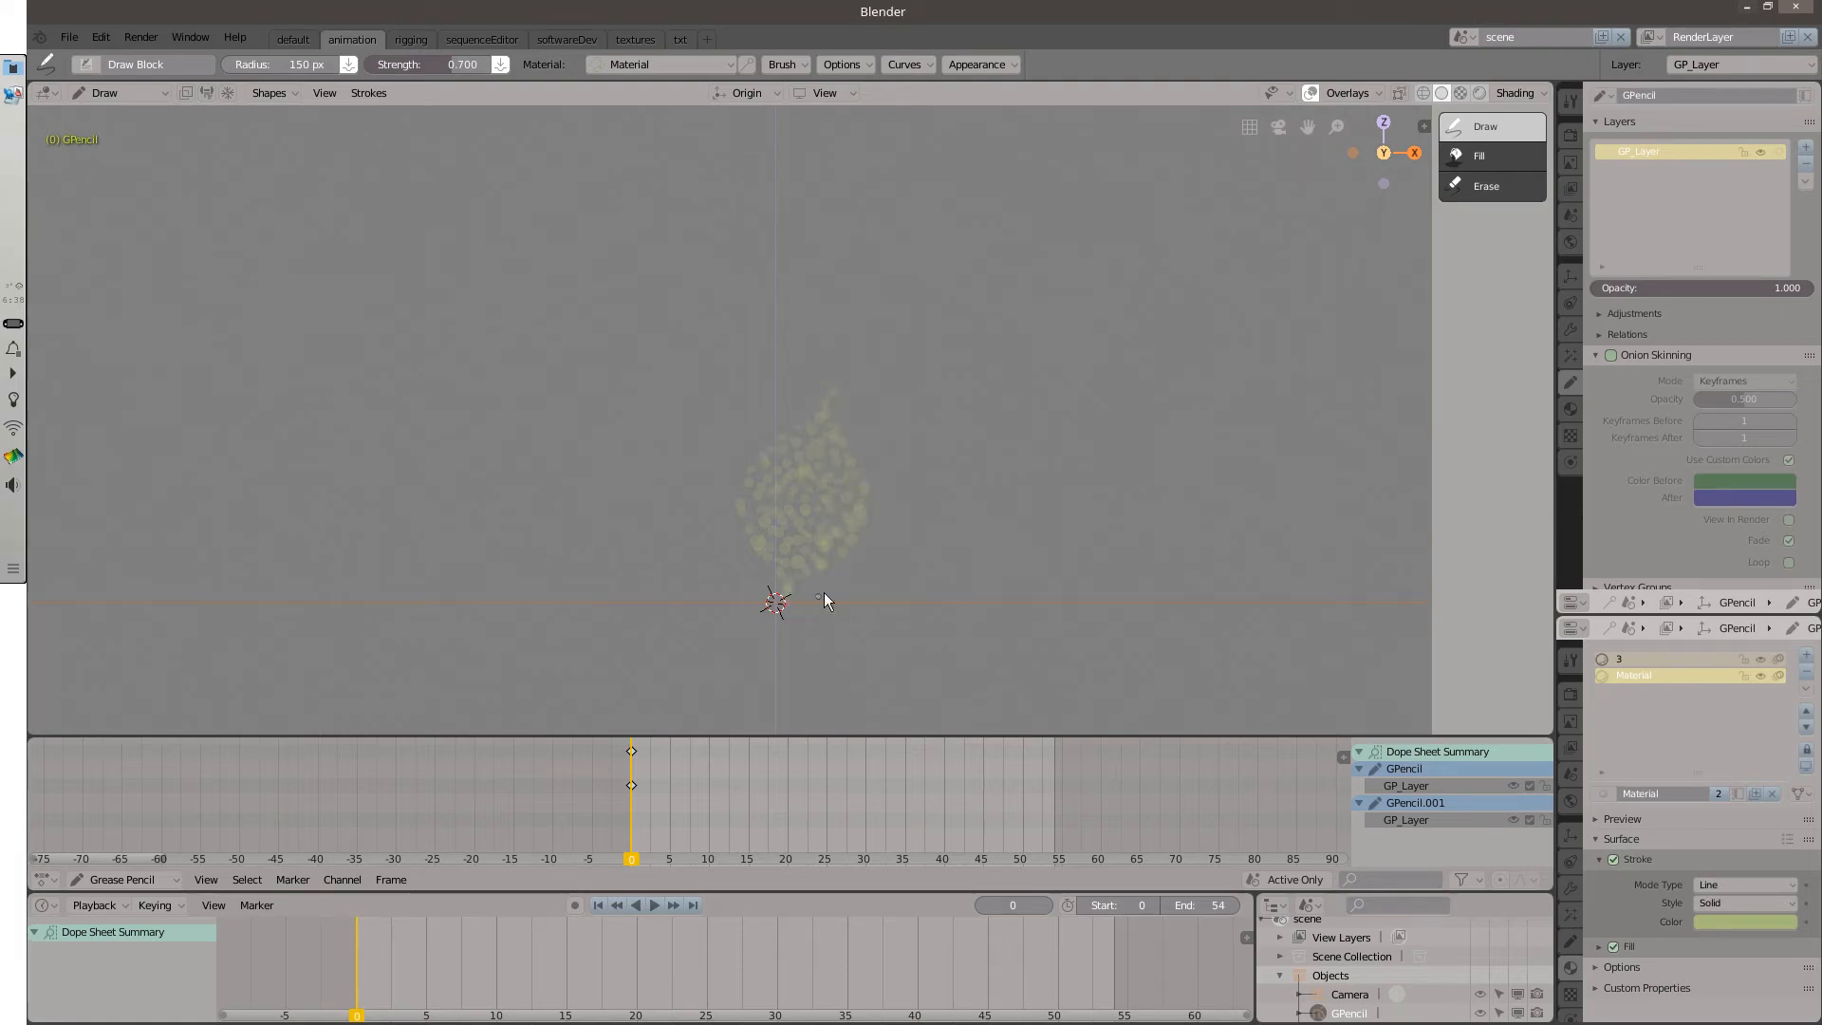
{"action": "left_click", "coordinate": [1336, 95]}
{"action": "left_click", "coordinate": [1372, 225]}
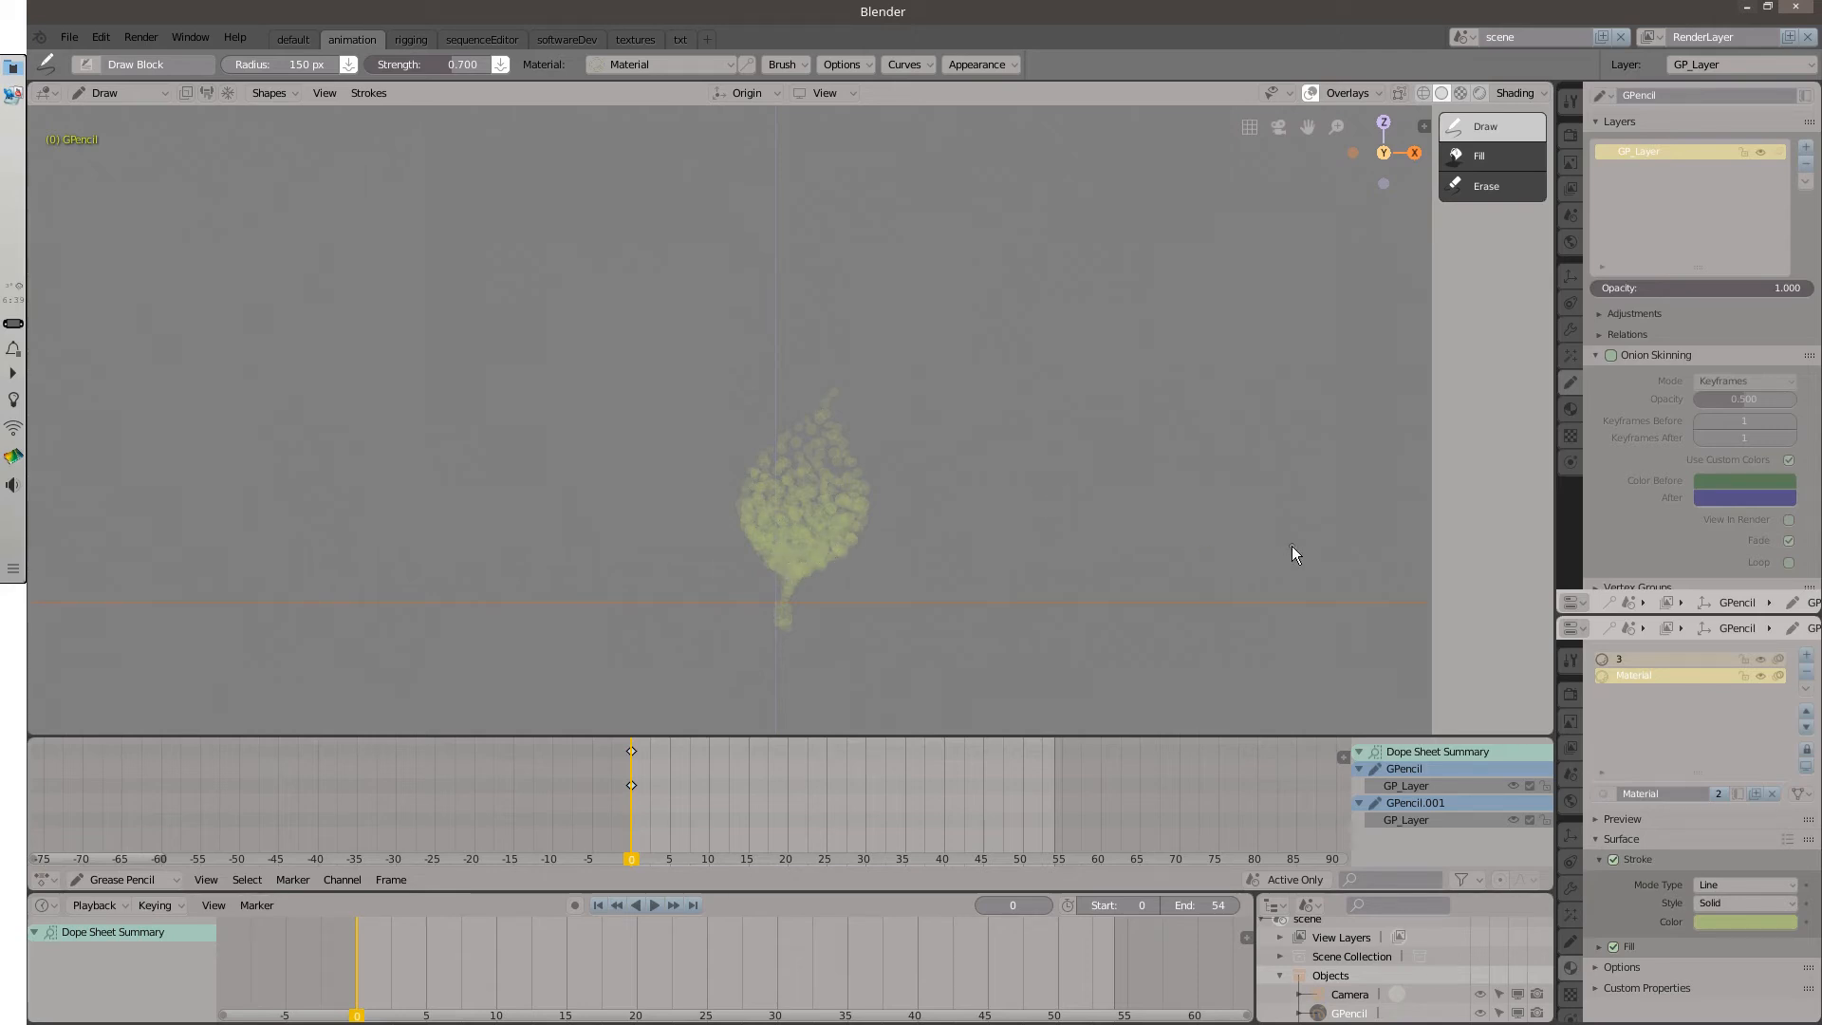
Select material 3 and set its stroke colour to a darker olive green.
{"action": "left_click", "coordinate": [1642, 660]}
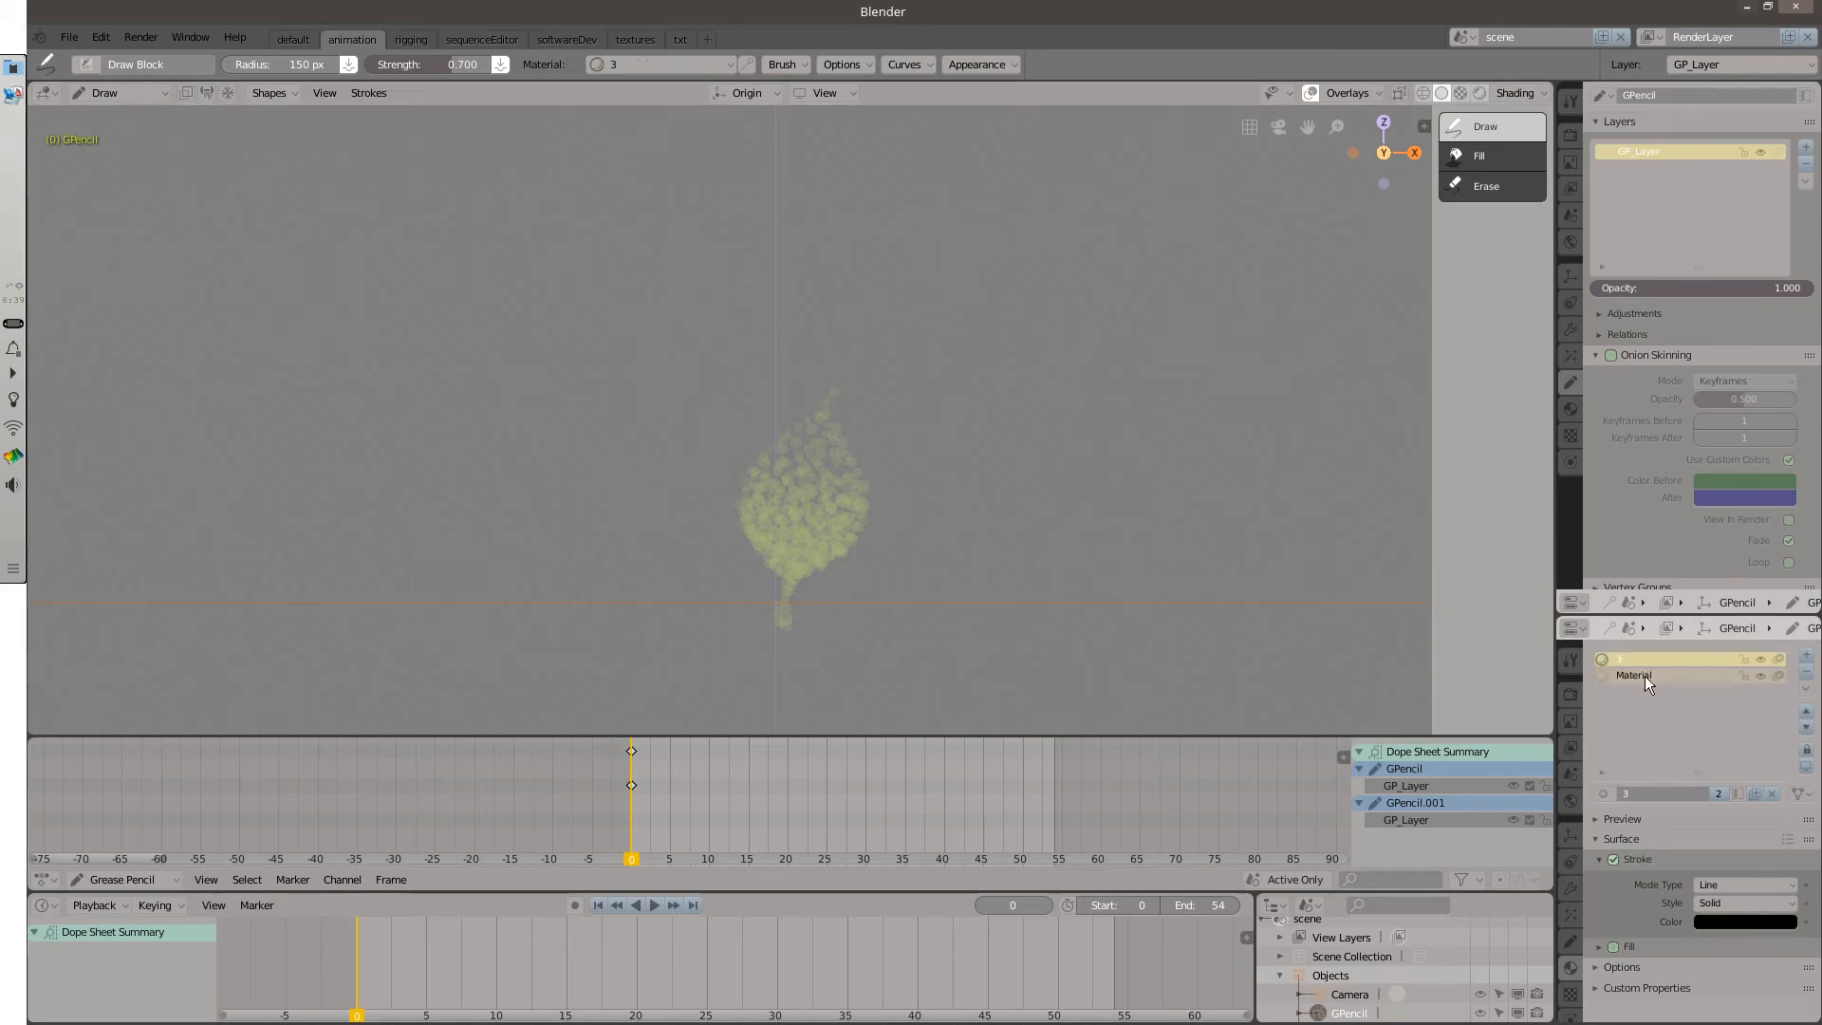
{"action": "left_click", "coordinate": [1723, 922]}
{"action": "left_click", "coordinate": [1788, 739]}
{"action": "left_click", "coordinate": [1678, 749]}
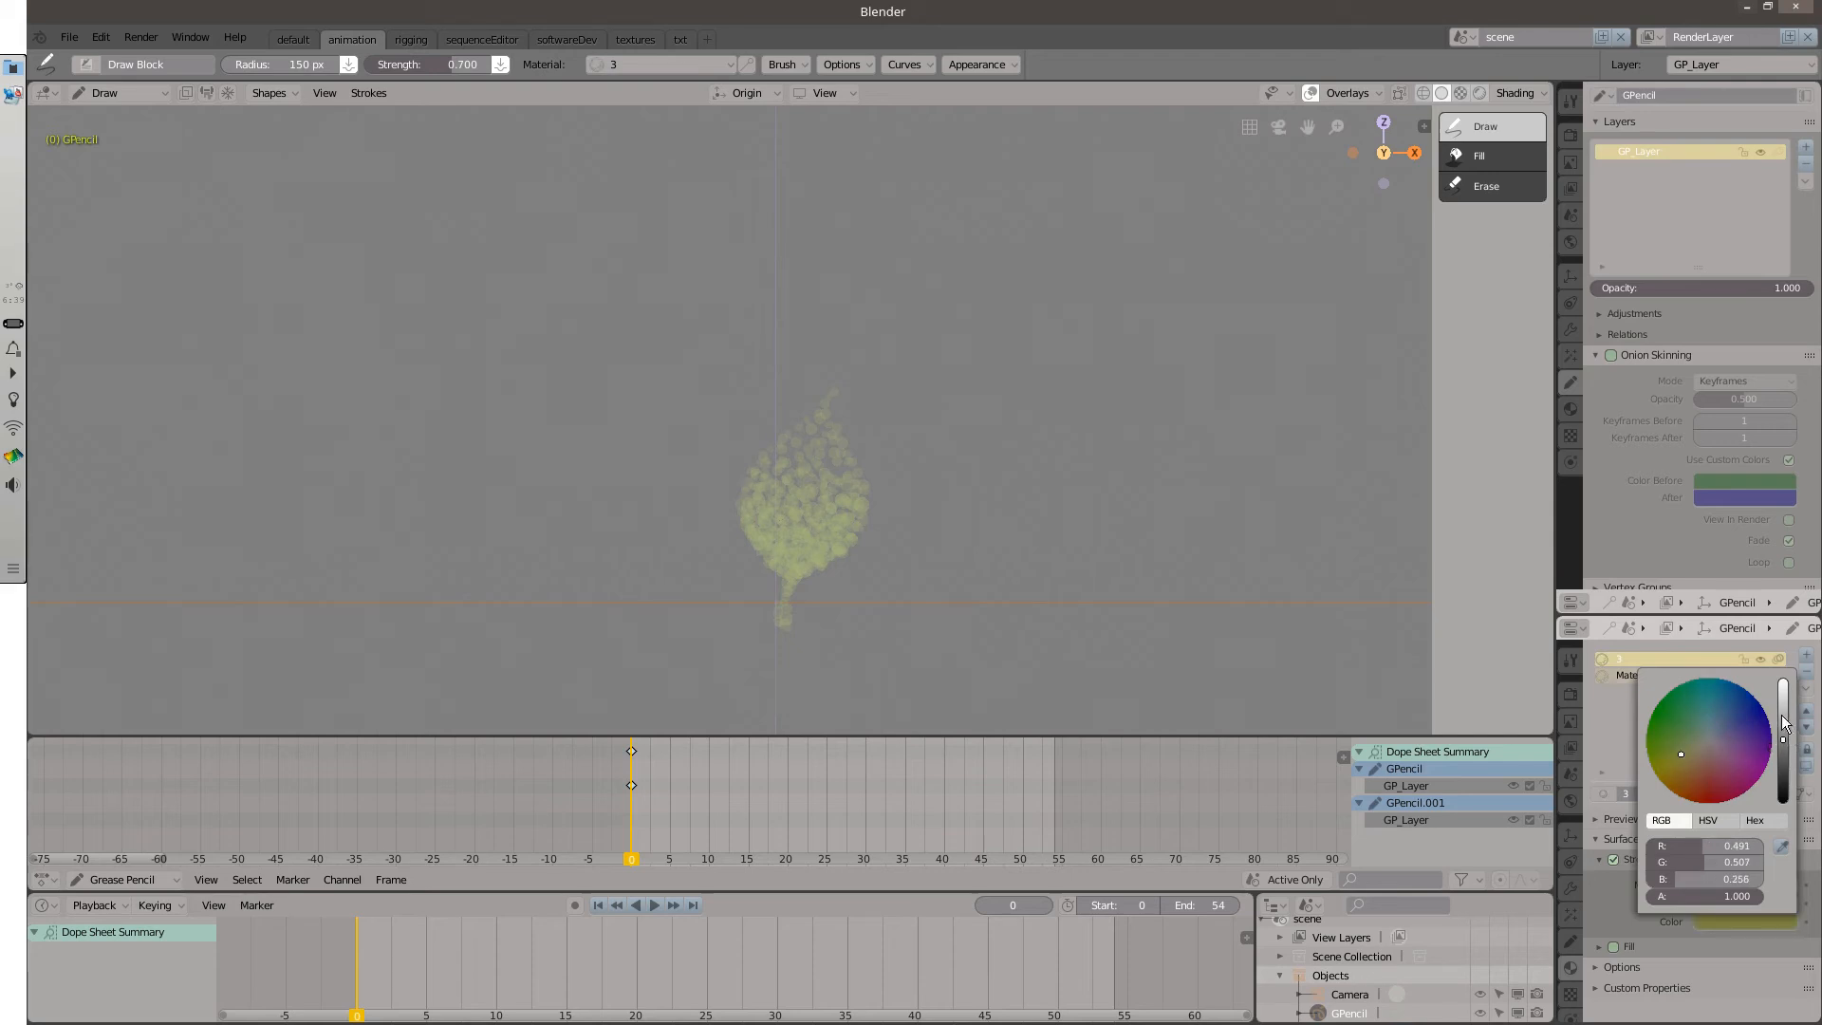
Add a new Grease Pencil layer for the shading and lock the original GP_Layer.
{"action": "left_click", "coordinate": [1805, 147]}
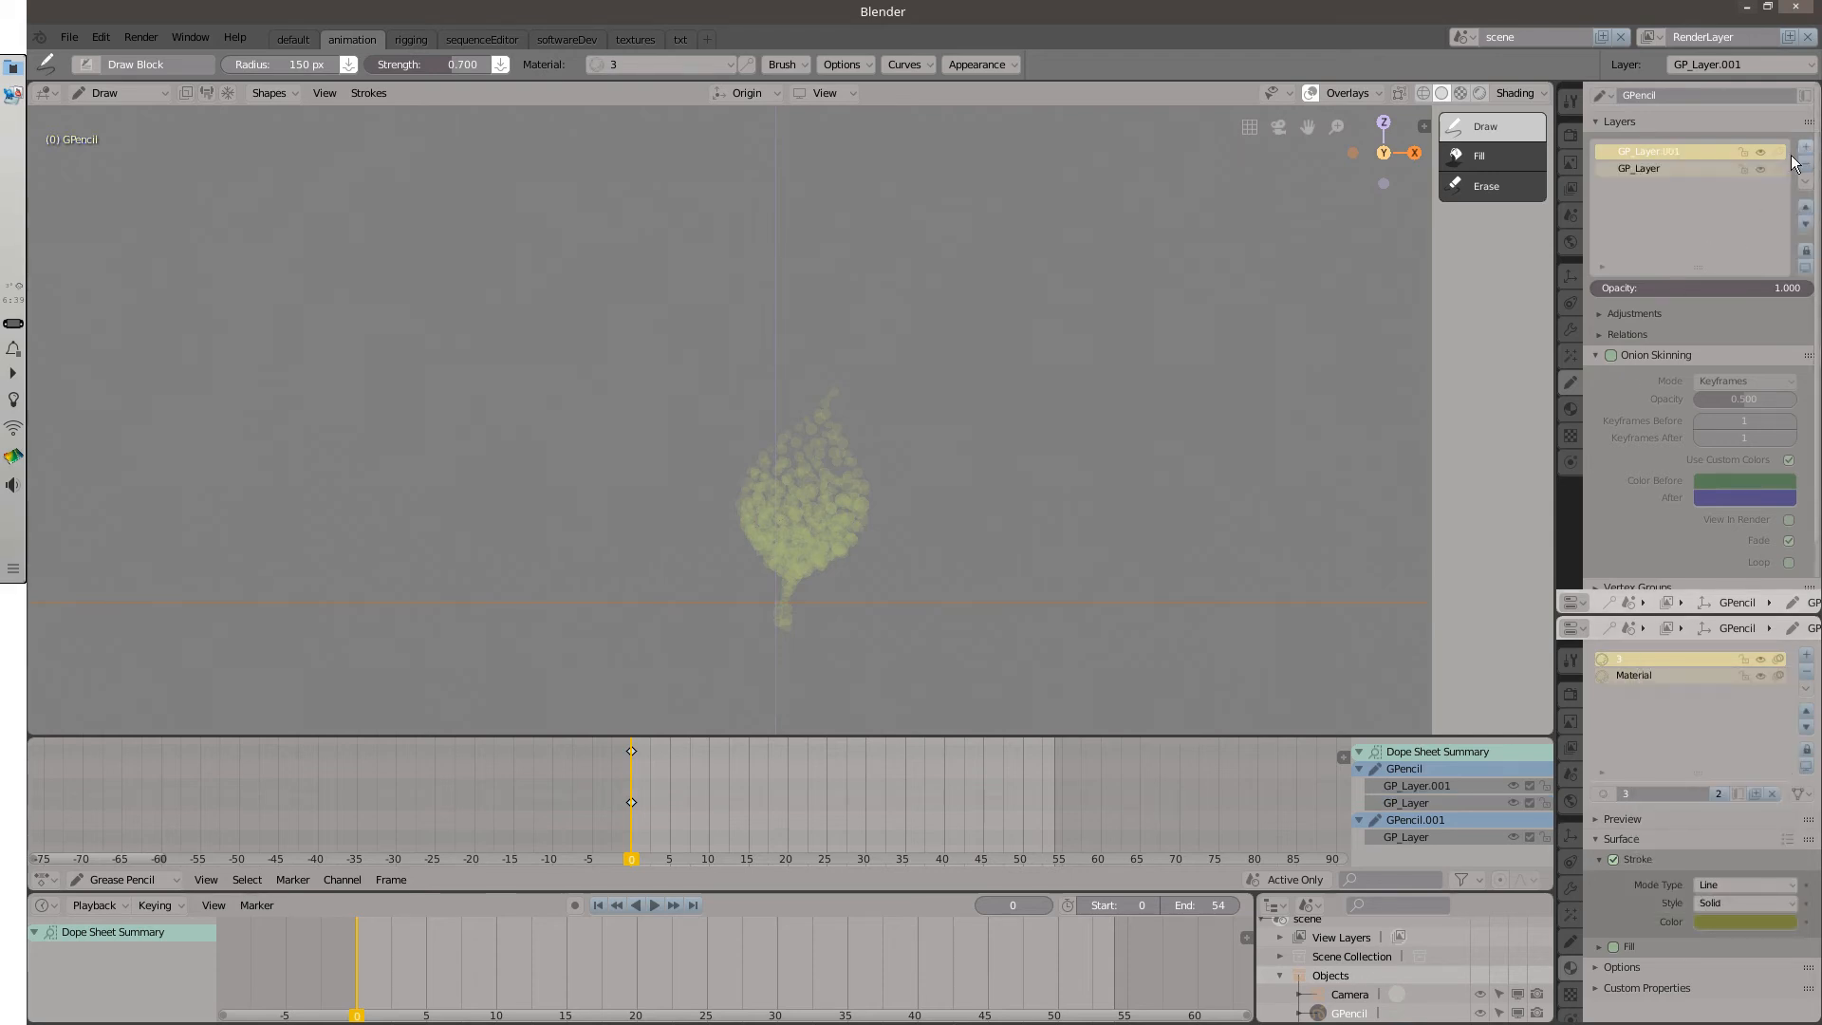
{"action": "left_click", "coordinate": [1760, 168]}
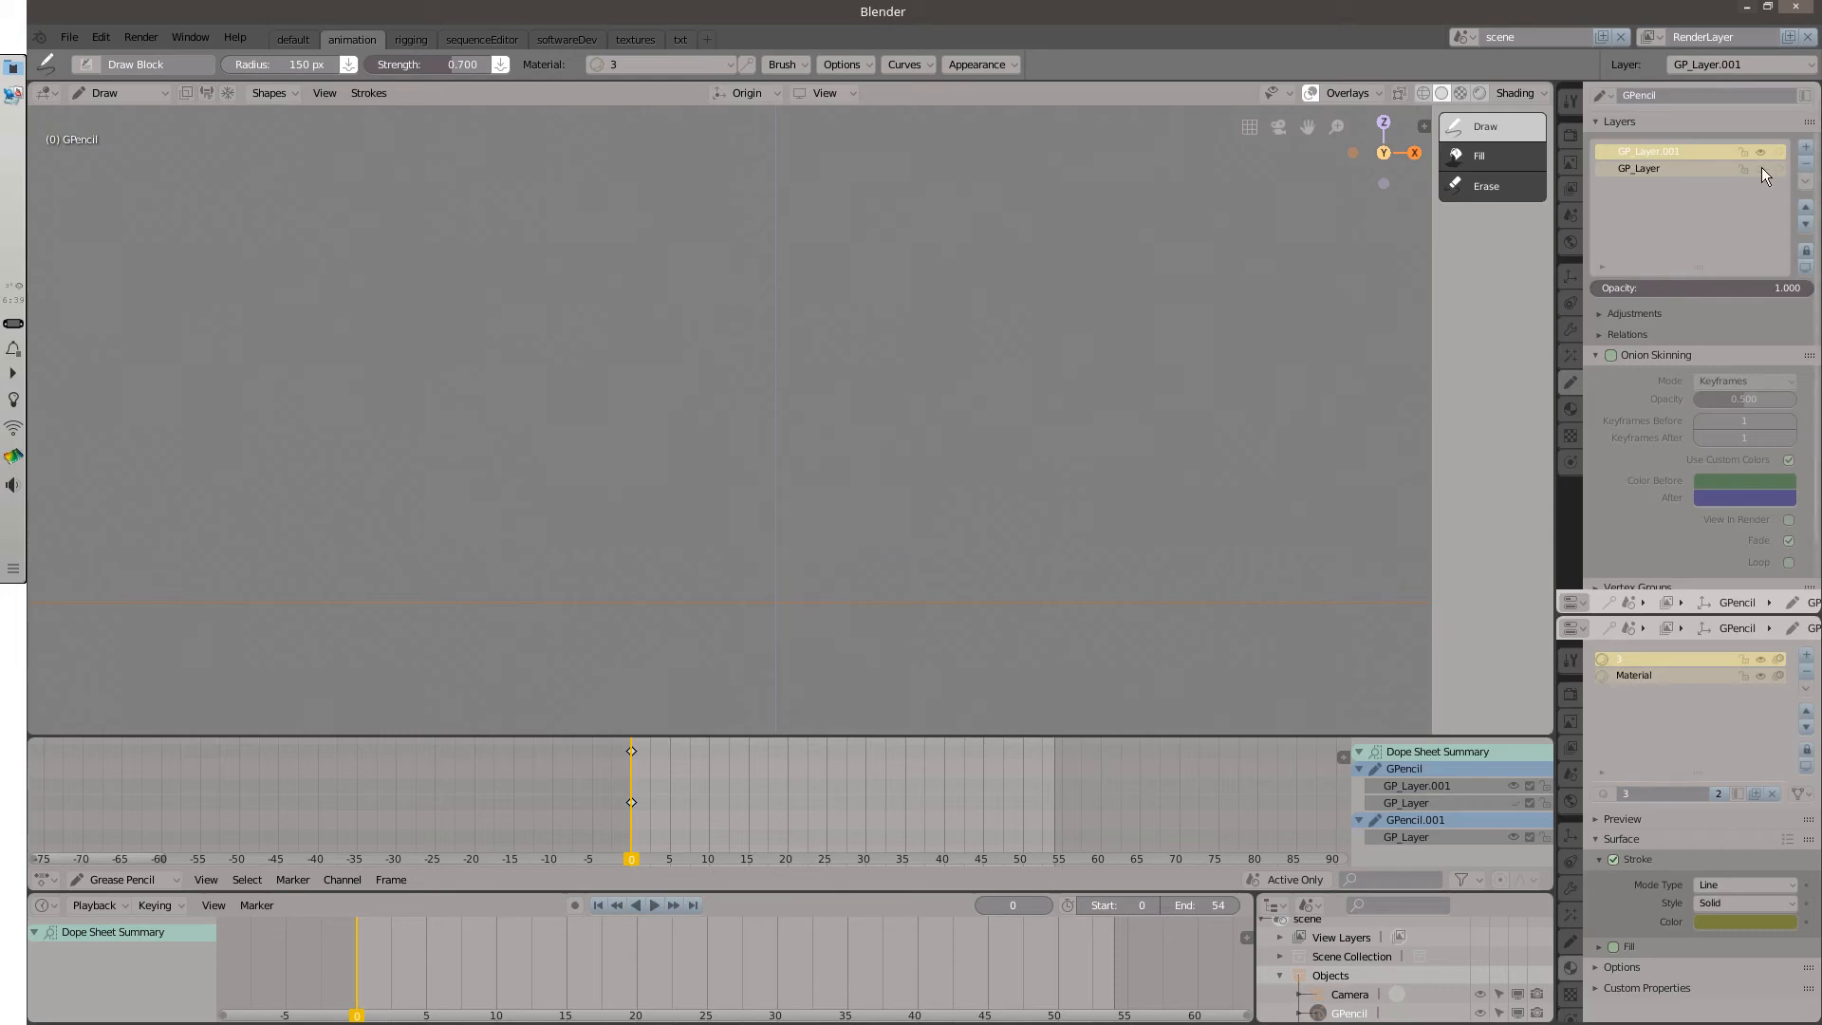
{"action": "left_click", "coordinate": [1761, 168]}
{"action": "left_click", "coordinate": [1744, 168]}
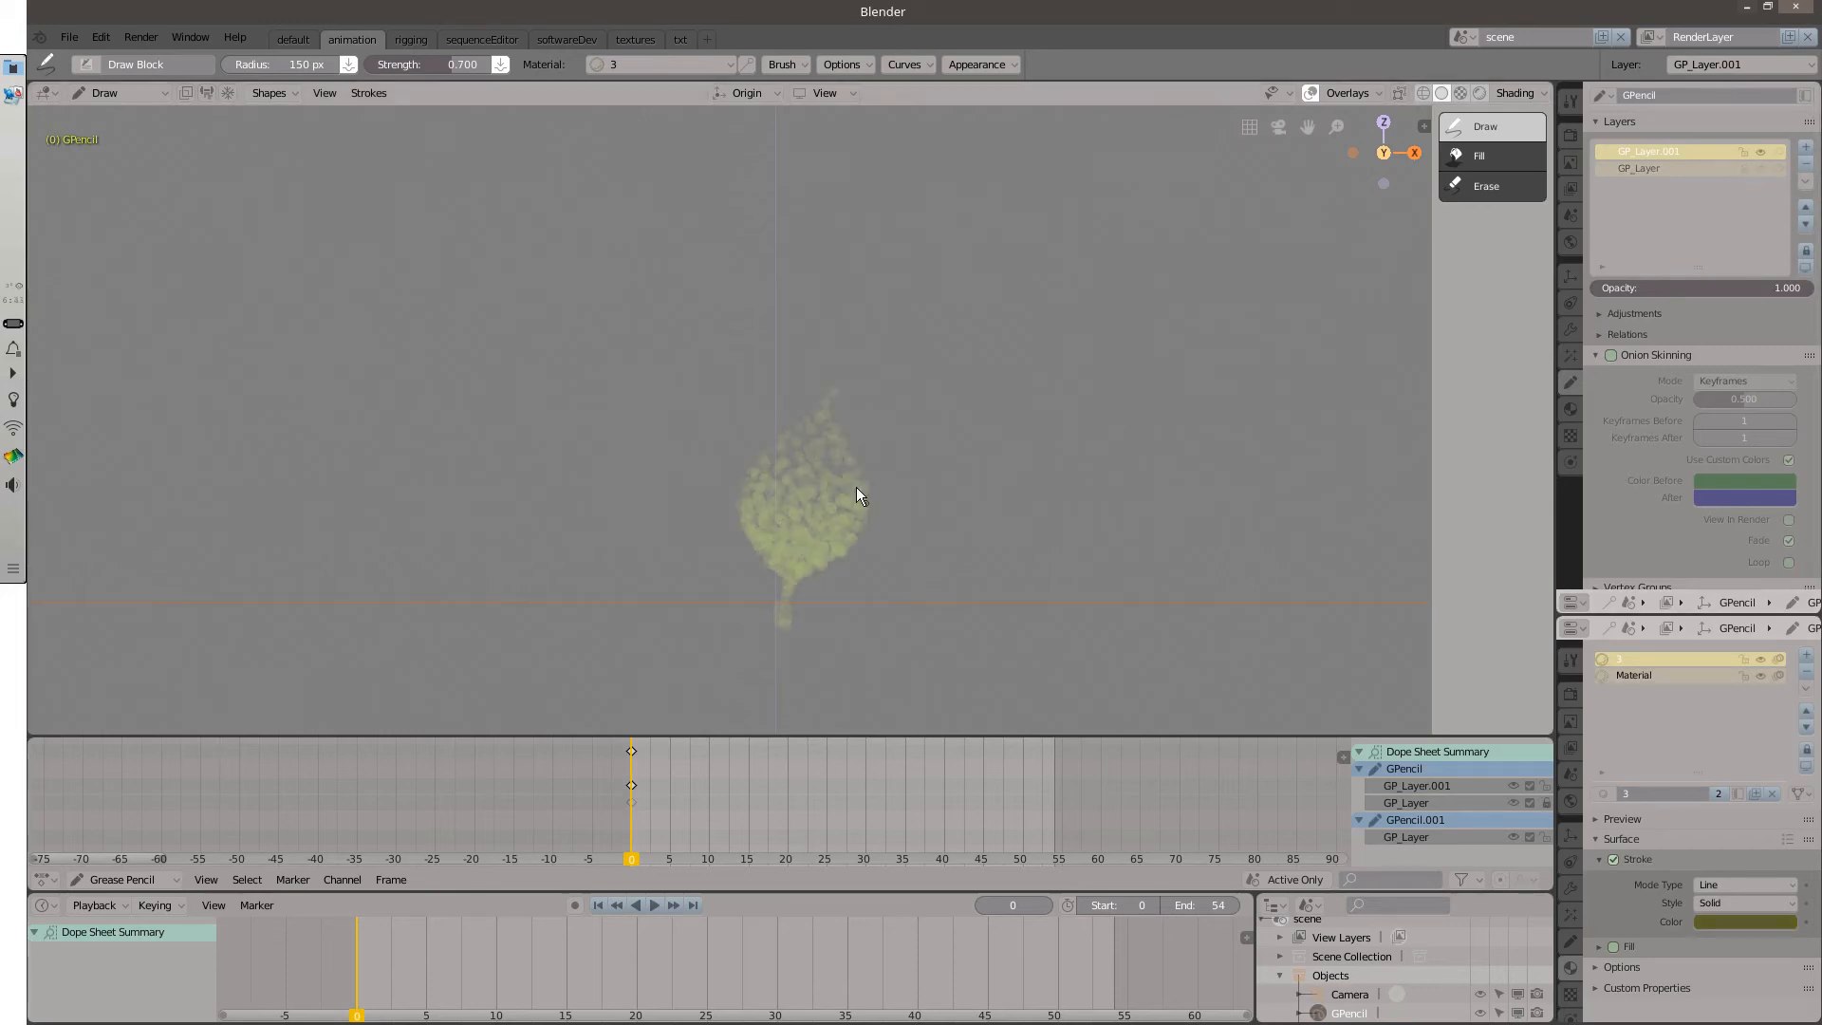
Stipple dark olive dots over the upper part of the leaf, thinning them out towards its lighter base.
{"action": "mouse_move", "coordinate": [856, 487]}
{"action": "left_mouse_down"}
{"action": "mouse_move", "coordinate": [867, 391]}
{"action": "mouse_move", "coordinate": [846, 416]}
{"action": "left_mouse_up"}
{"action": "middle_click_drag", "start_coordinate": [844, 416], "coordinate": [819, 449], "text": "shift"}
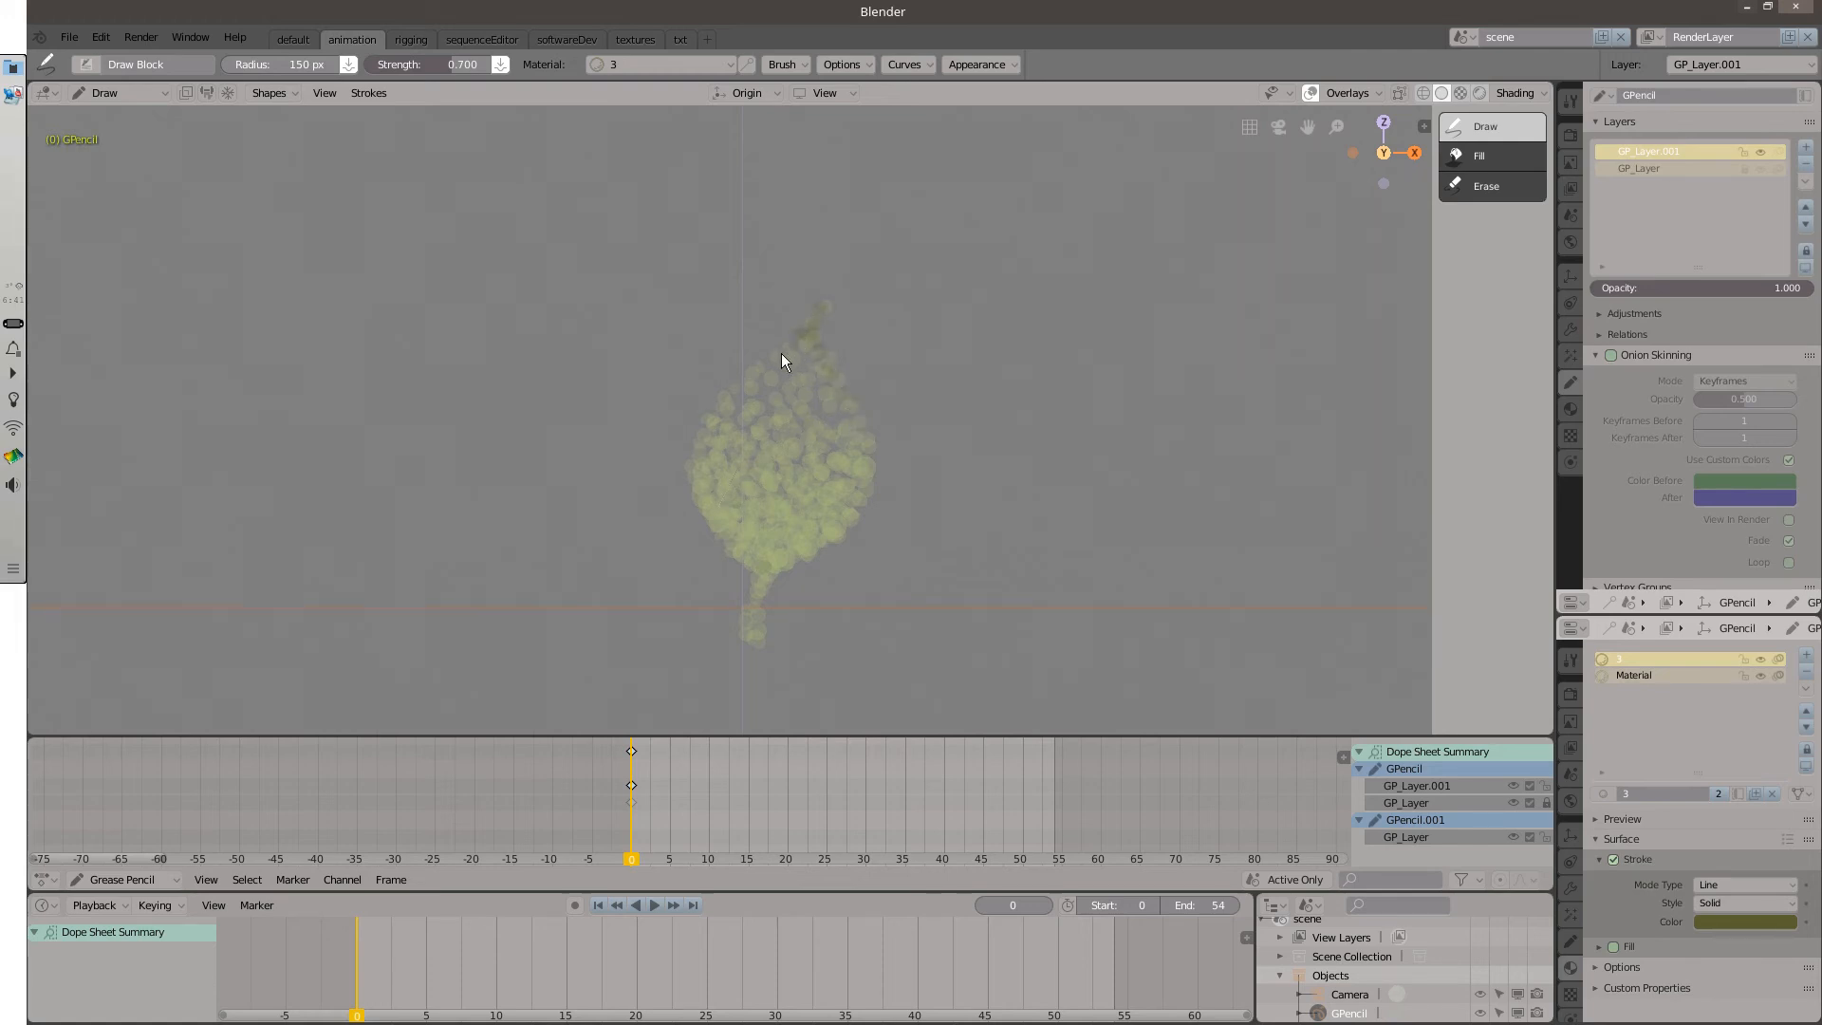
{"action": "left_click_drag", "start_coordinate": [782, 358], "coordinate": [756, 374]}
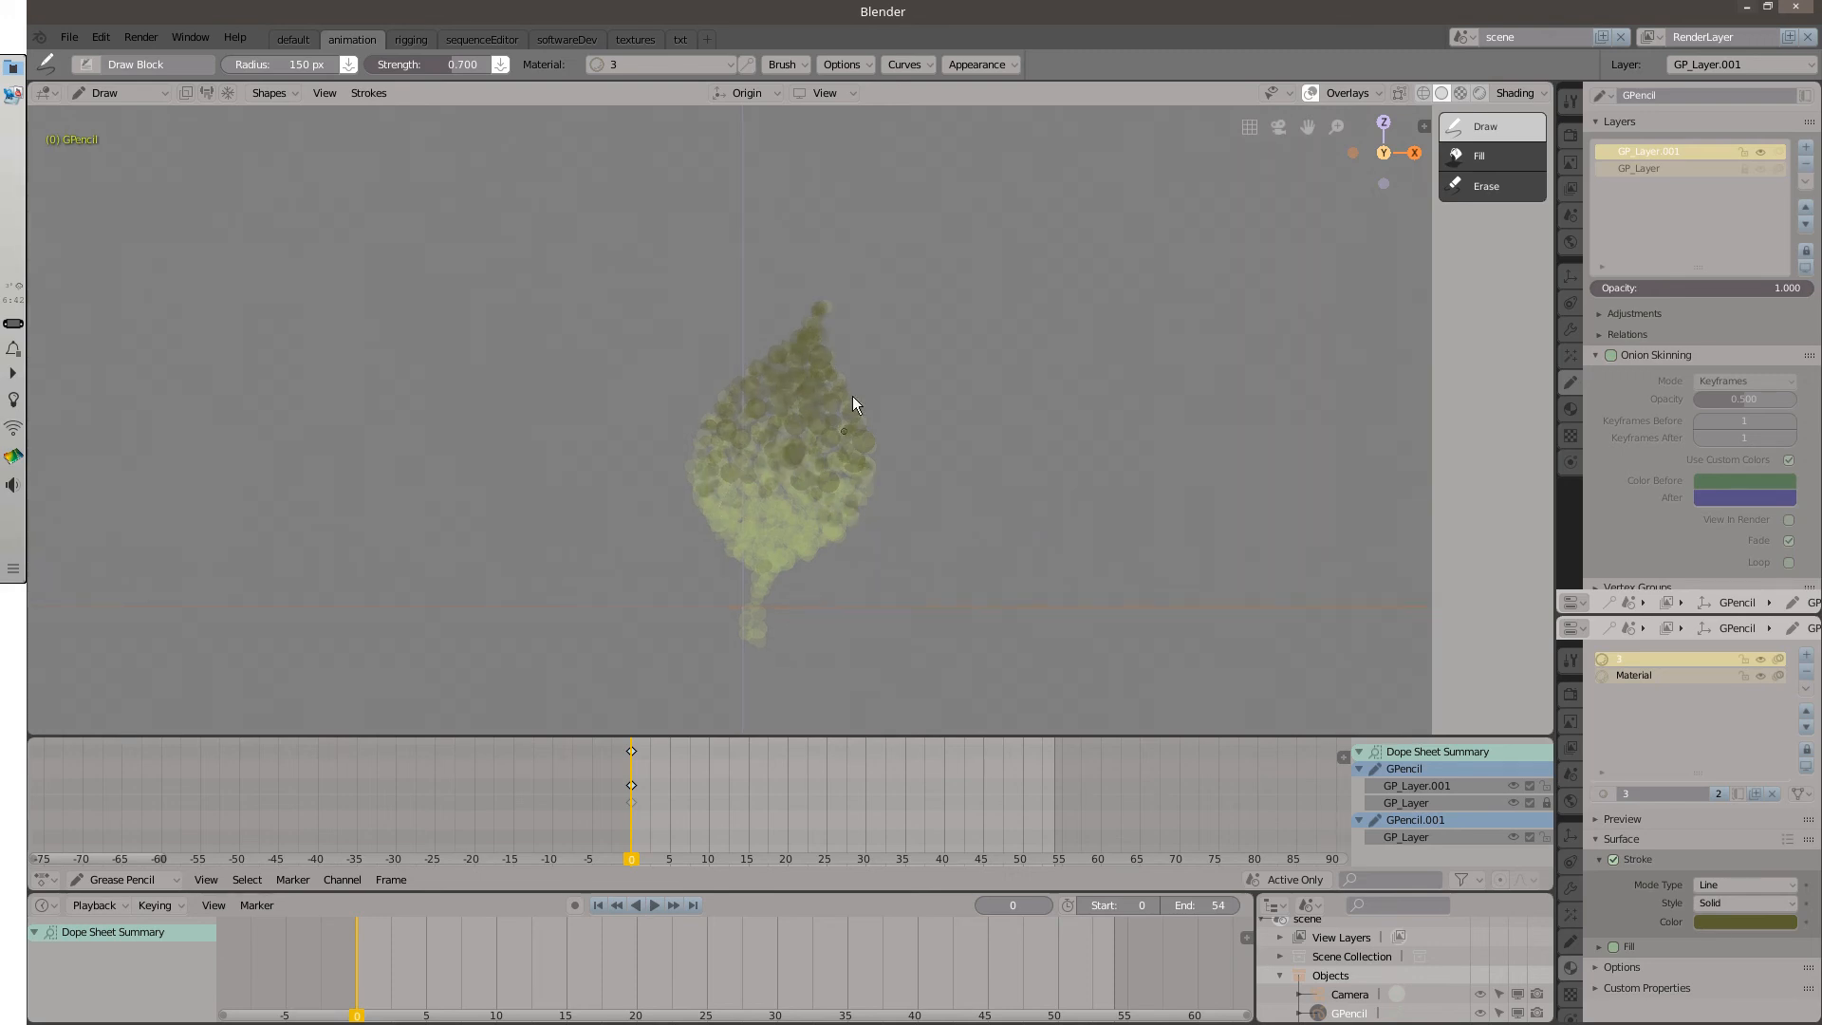
{"action": "scroll", "coordinate": [840, 450], "scroll_direction": "down", "scroll_amount": 2}
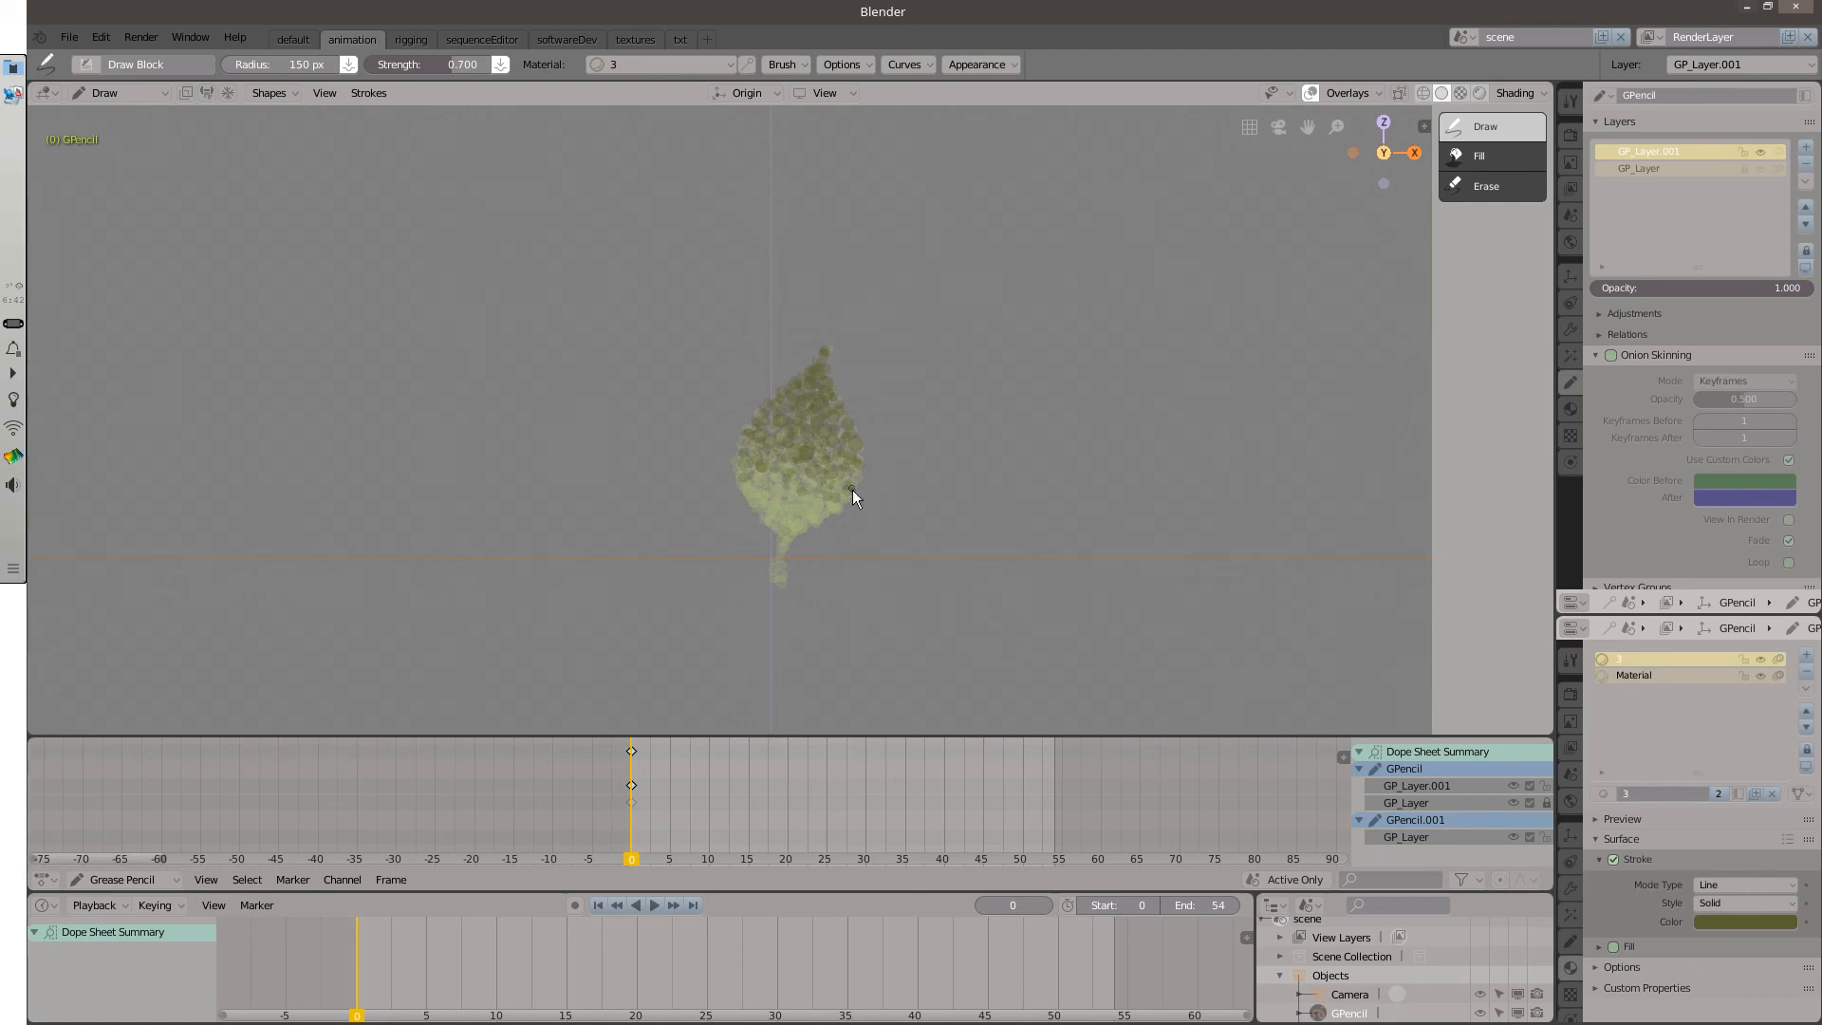
{"action": "scroll", "coordinate": [852, 490], "scroll_direction": "up", "scroll_amount": 1}
In Edit Mode at frame 6, move all leaf strokes 0.239 m in X and -0.0141 m in Z, and rotate them 23.4°.
{"action": "key", "text": "ctrl+Tab"}
{"action": "left_click", "coordinate": [1160, 424]}
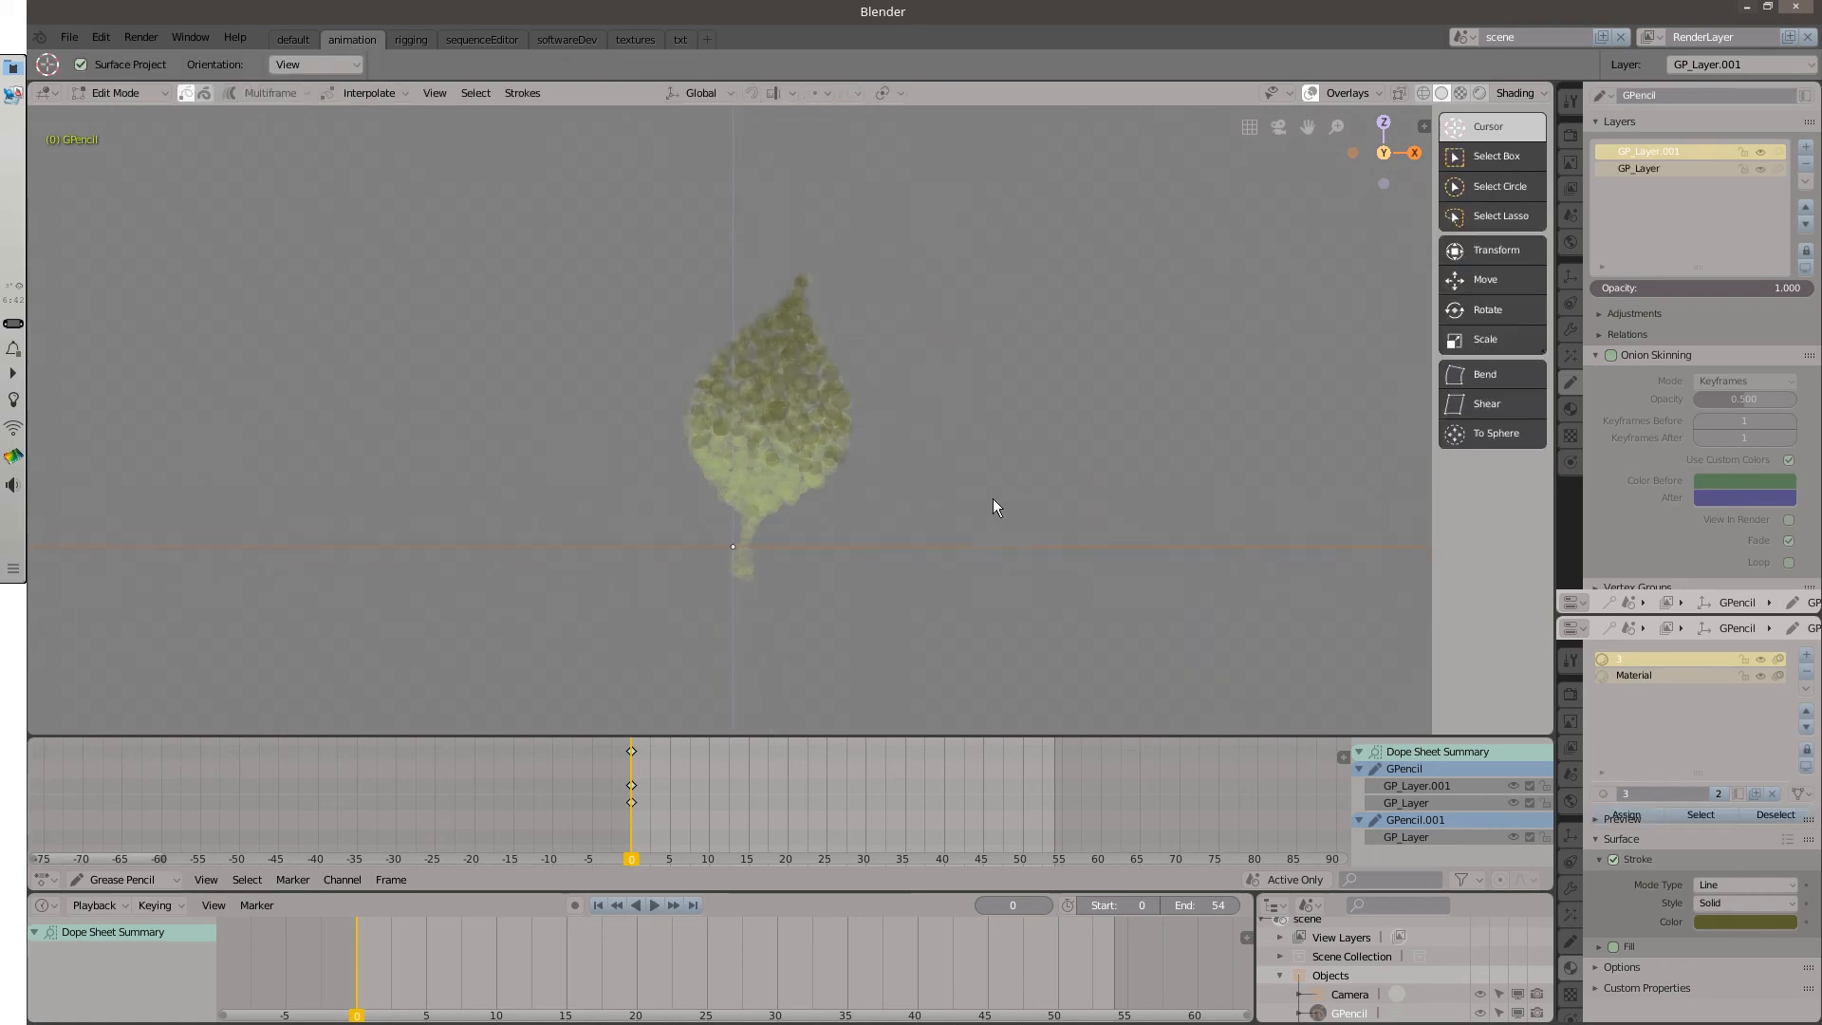
{"action": "scroll", "coordinate": [833, 484], "scroll_direction": "down", "scroll_amount": 6, "text": "alt"}
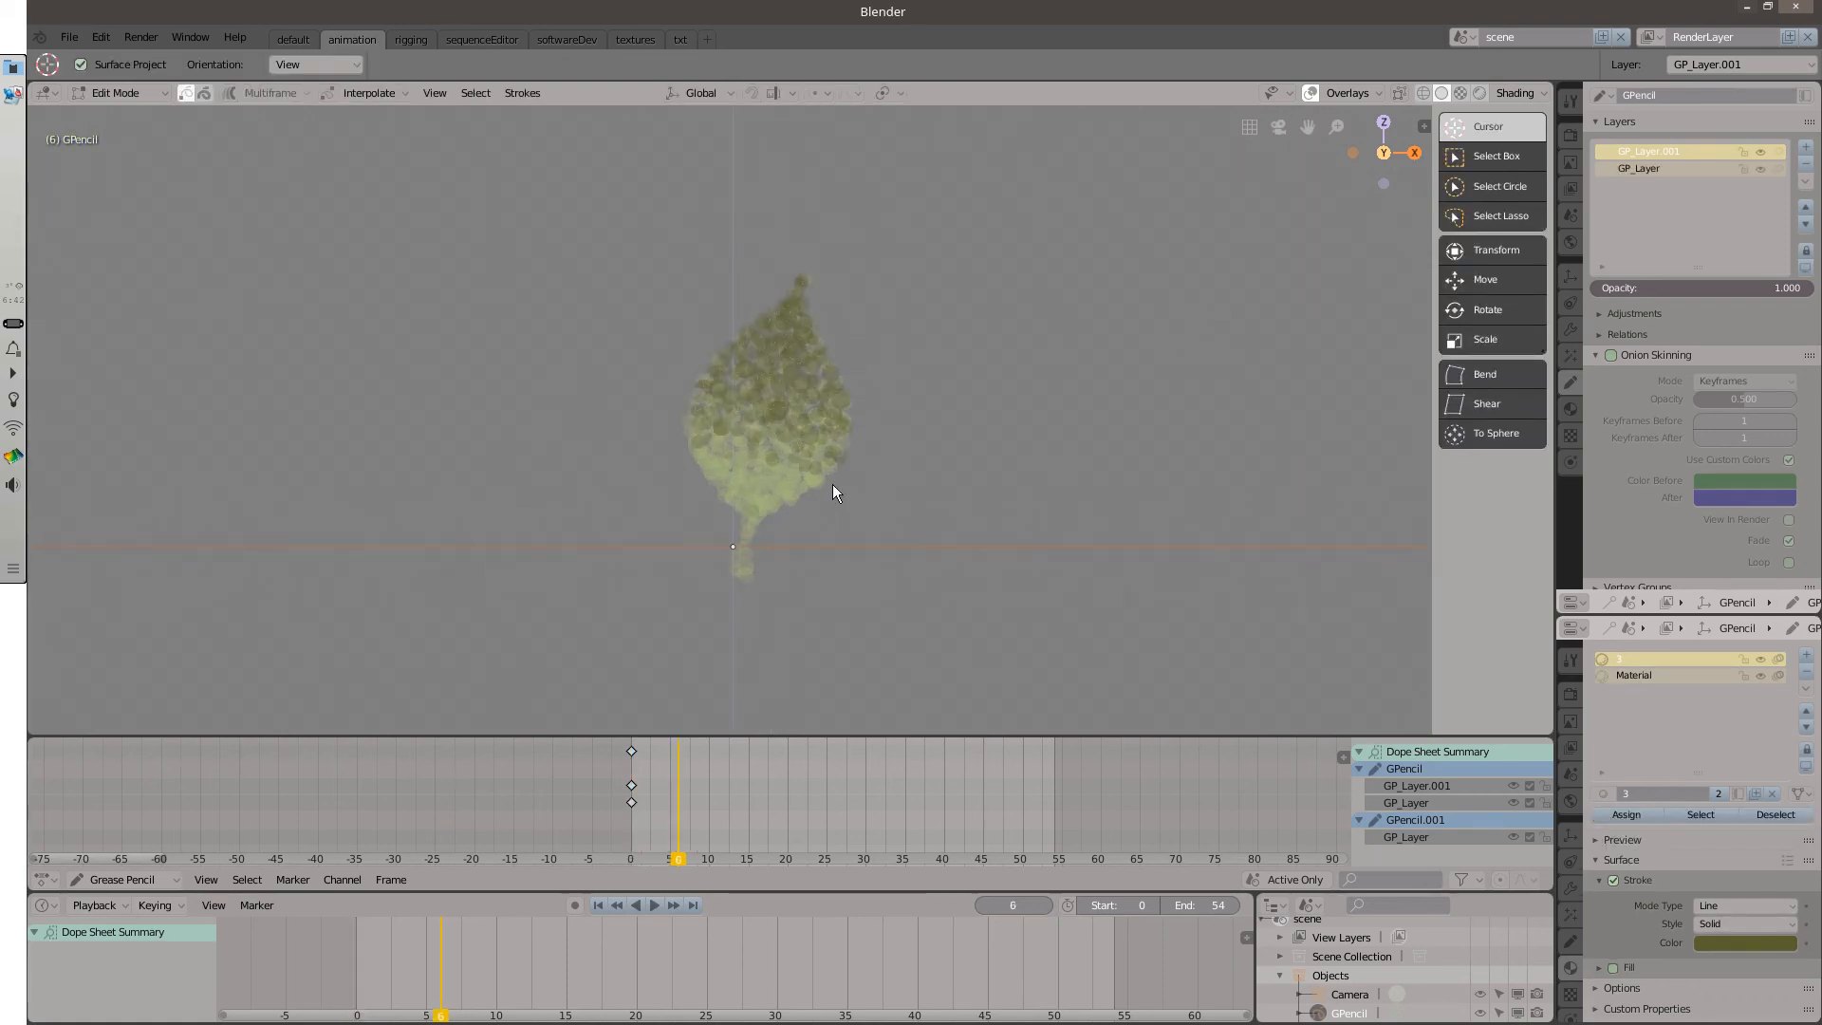
{"action": "key", "text": "a"}
{"action": "key", "text": "g"}
{"action": "left_click", "coordinate": [888, 436]}
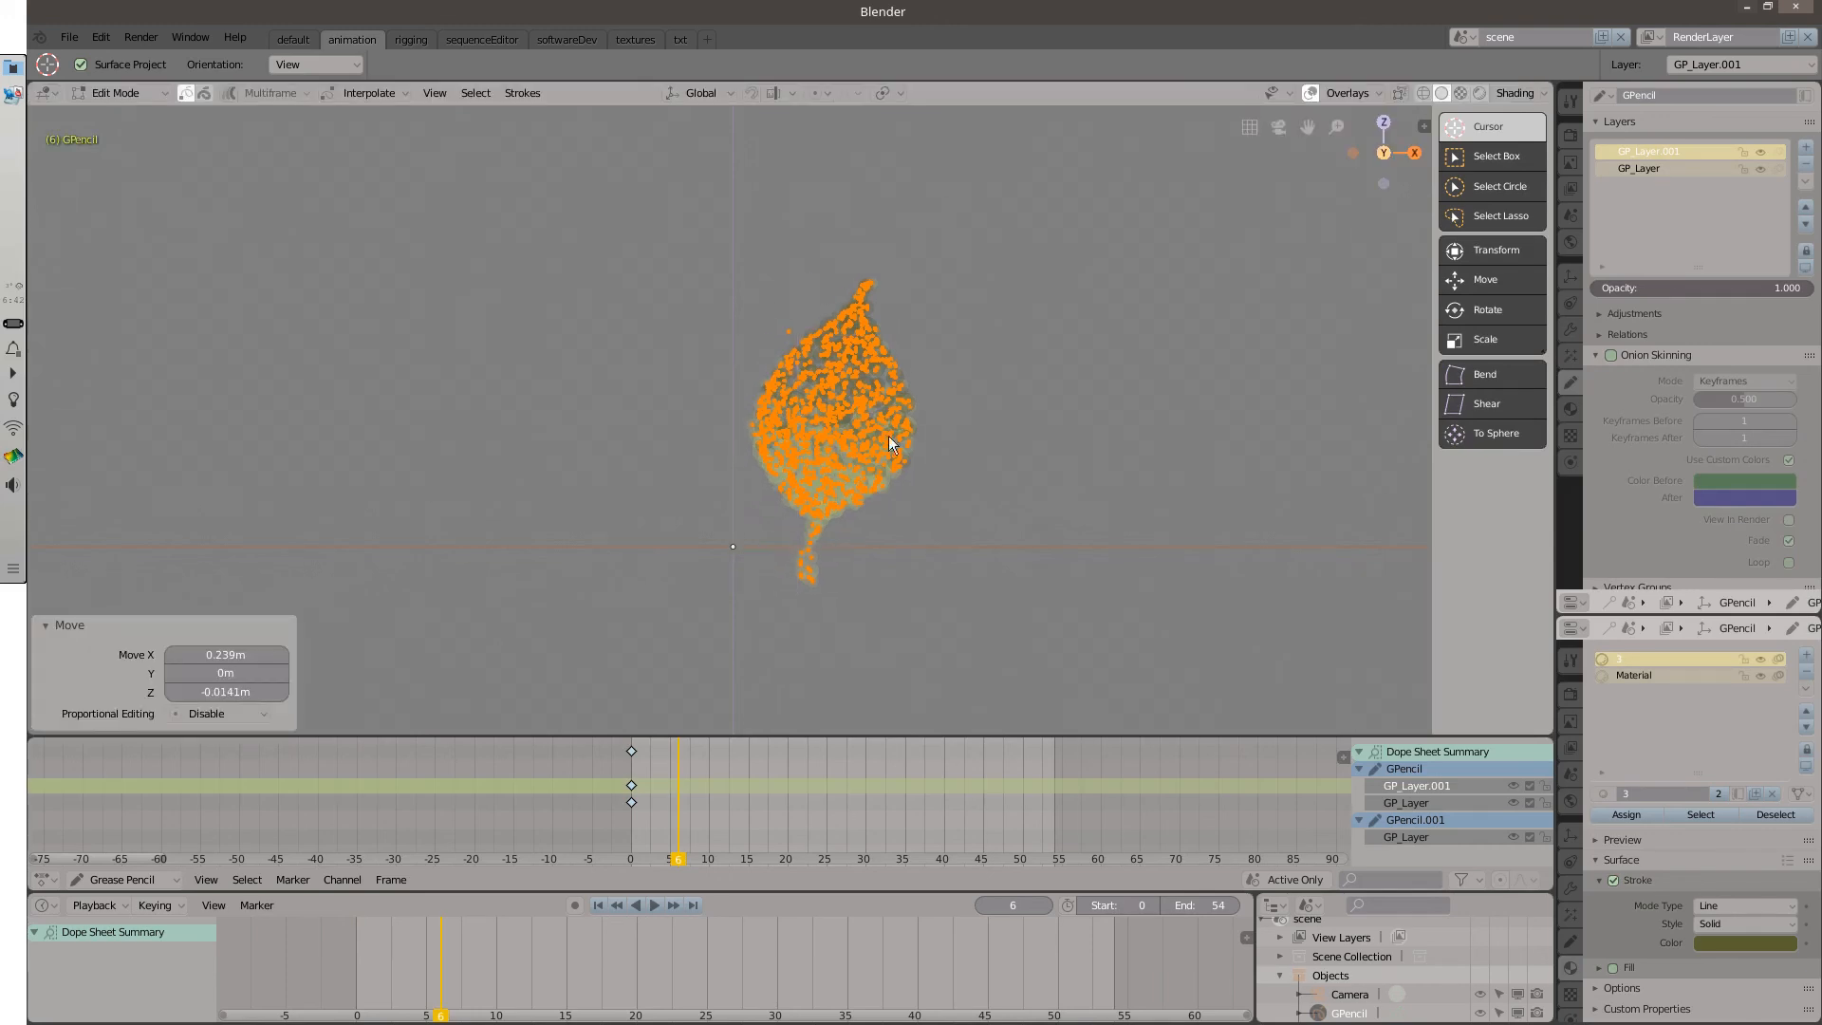
{"action": "key", "text": "r"}
{"action": "left_click", "coordinate": [951, 496]}
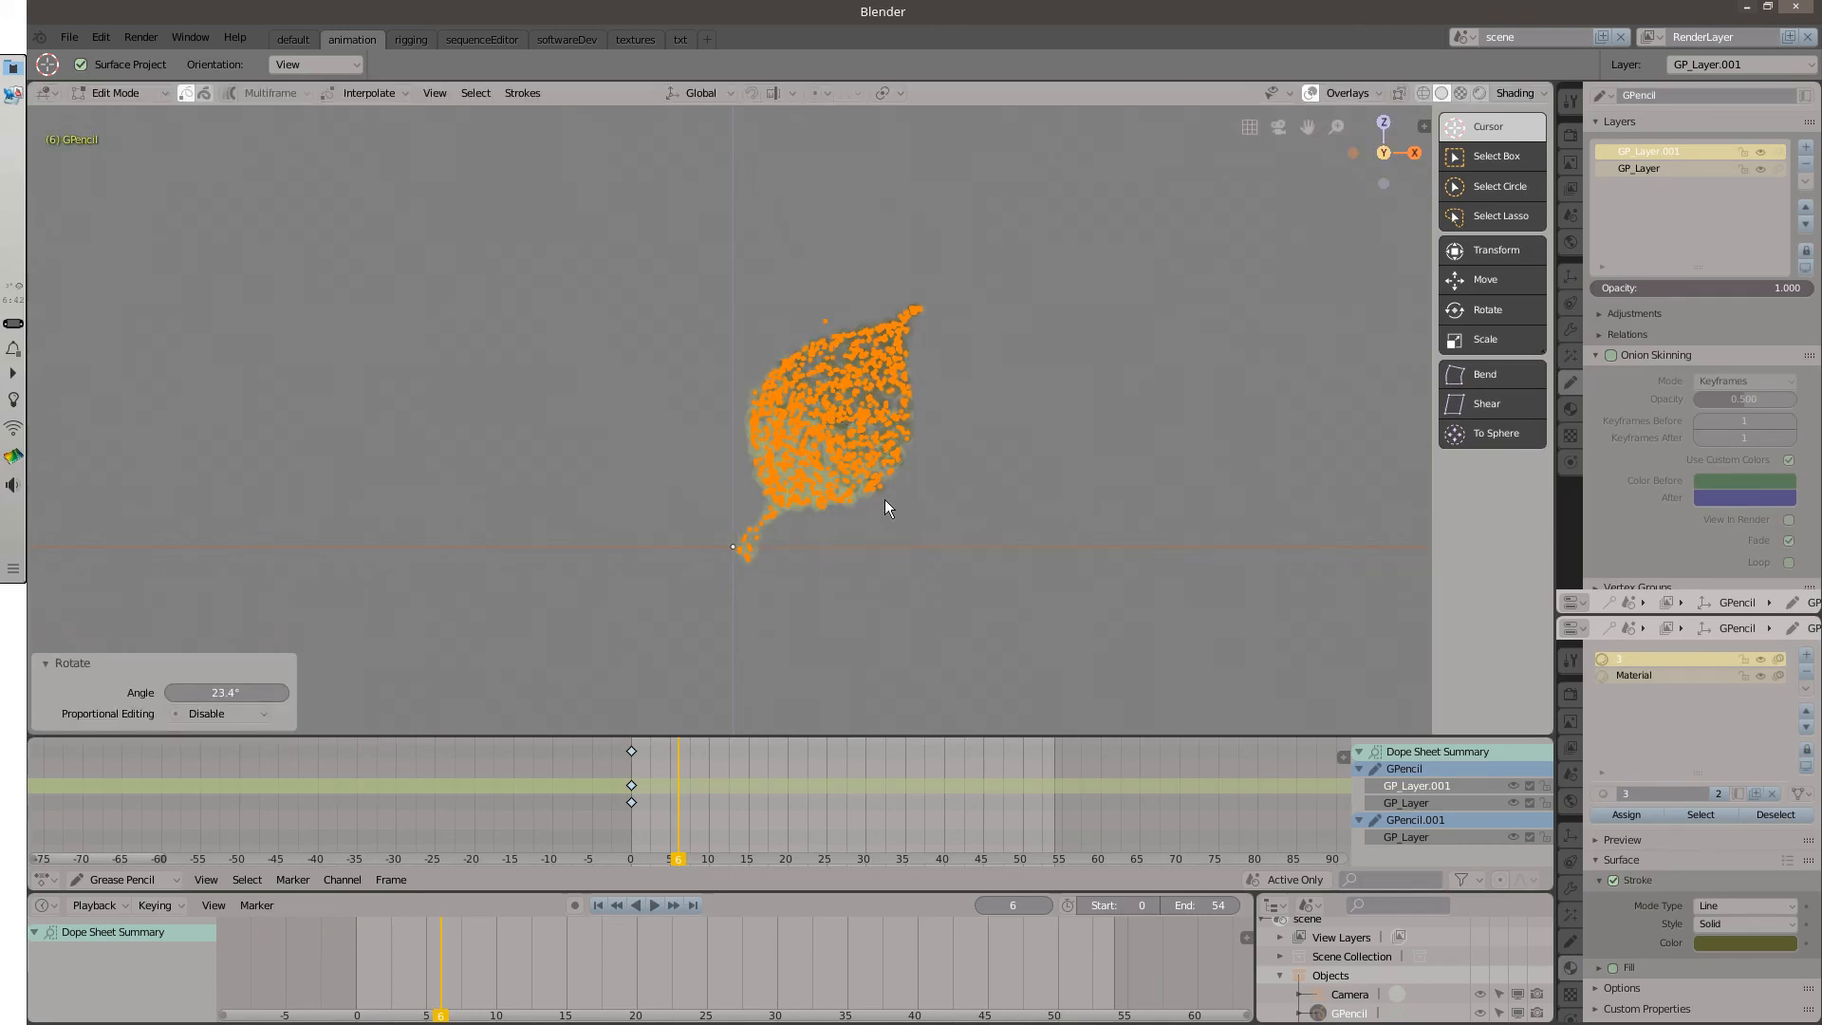
Keyframe the leaf's pose, and at frame 11 shift the whole leaf further along and tilt it with a trackball rotation.
{"action": "key", "text": "i"}
{"action": "scroll", "coordinate": [719, 787], "scroll_direction": "down", "scroll_amount": 5, "text": "alt"}
{"action": "key", "text": "g"}
{"action": "key", "text": "r"}
{"action": "key", "text": "r"}
At frame 16, move the whole leaf 0.383 m in X and -0.0527 m in Z, and turn it with a trackball rotation.
{"action": "scroll", "coordinate": [759, 788], "scroll_direction": "down", "scroll_amount": 5, "text": "alt"}
{"action": "key", "text": "g"}
{"action": "left_click", "coordinate": [978, 573]}
{"action": "key", "text": "r"}
{"action": "key", "text": "r"}
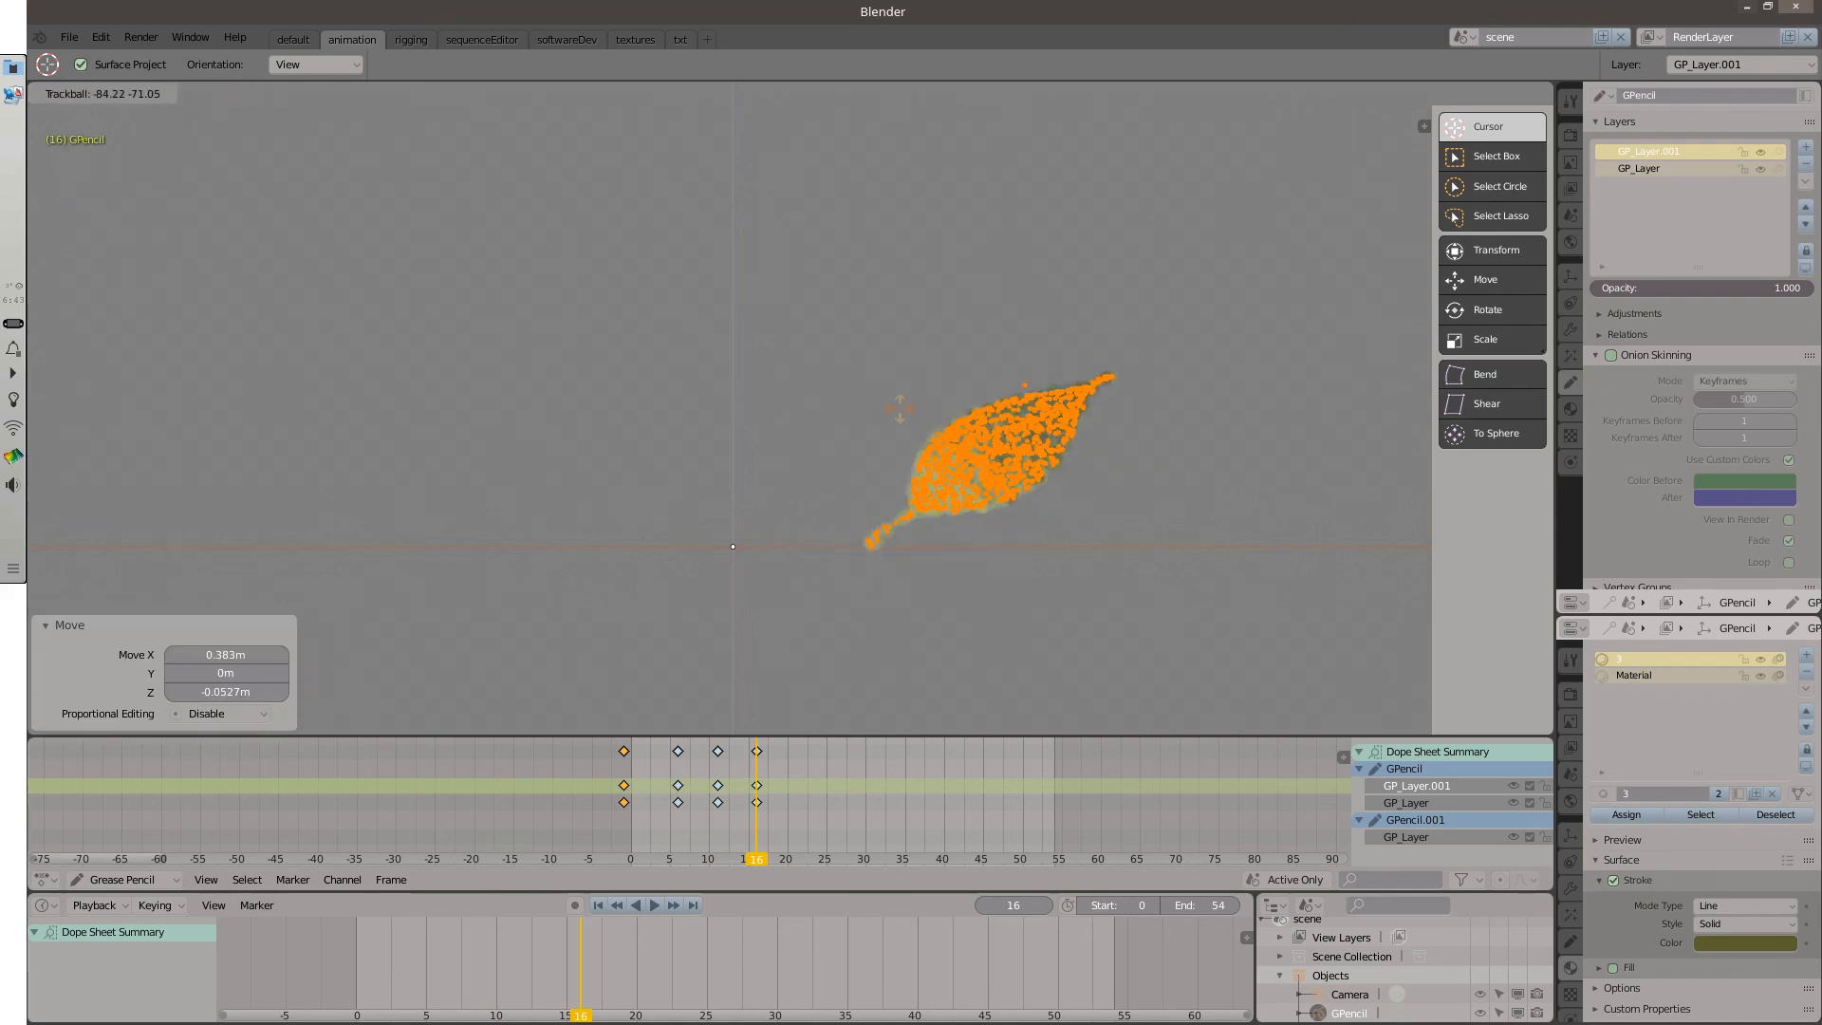
{"action": "left_click", "coordinate": [887, 456]}
At frame 21, move all leaf strokes further along the drifting path.
{"action": "scroll", "coordinate": [767, 759], "scroll_direction": "down", "scroll_amount": 5, "text": "alt"}
{"action": "key", "text": "g"}
{"action": "left_click", "coordinate": [1121, 492]}
Switch to Sculpt Mode, set the Push brush radius to 207 px, and scrub back and forth through the leaf's keyframes.
{"action": "key", "text": "ctrl+Tab"}
{"action": "key", "text": "f"}
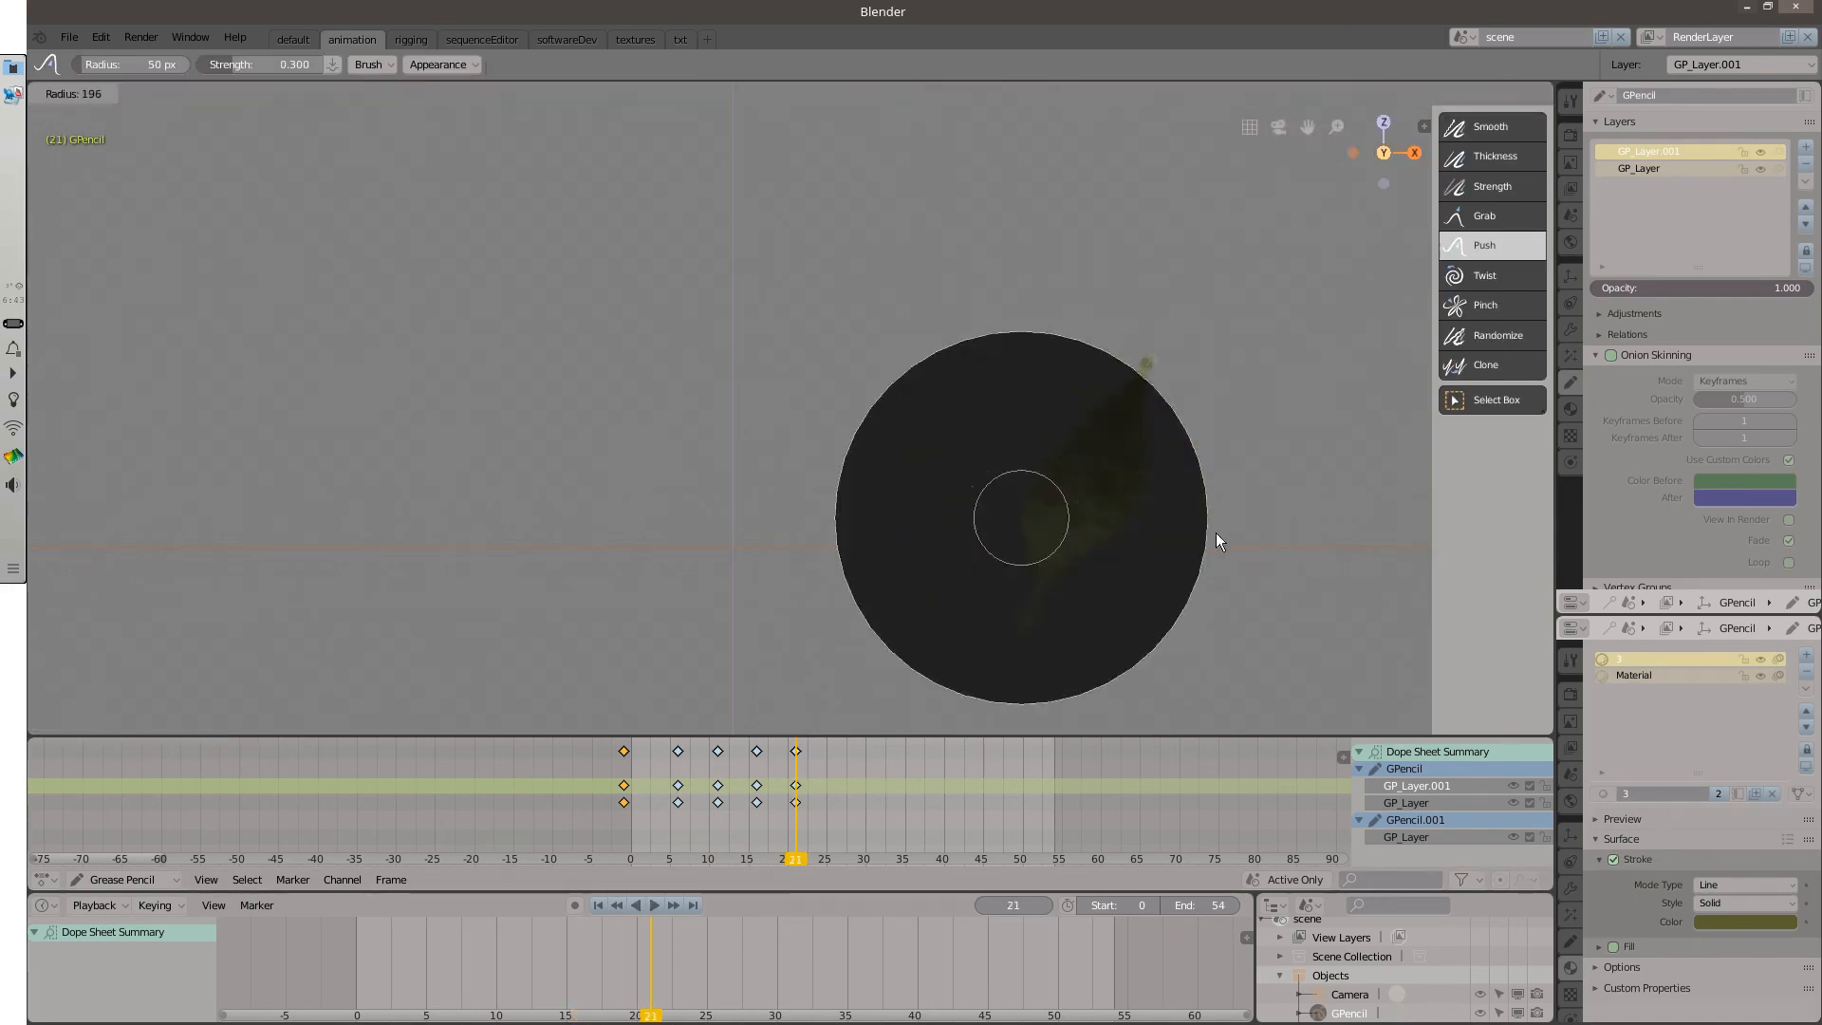
{"action": "left_click", "coordinate": [1218, 535]}
{"action": "scroll", "coordinate": [1055, 500], "scroll_direction": "up", "scroll_amount": 10, "text": "alt"}
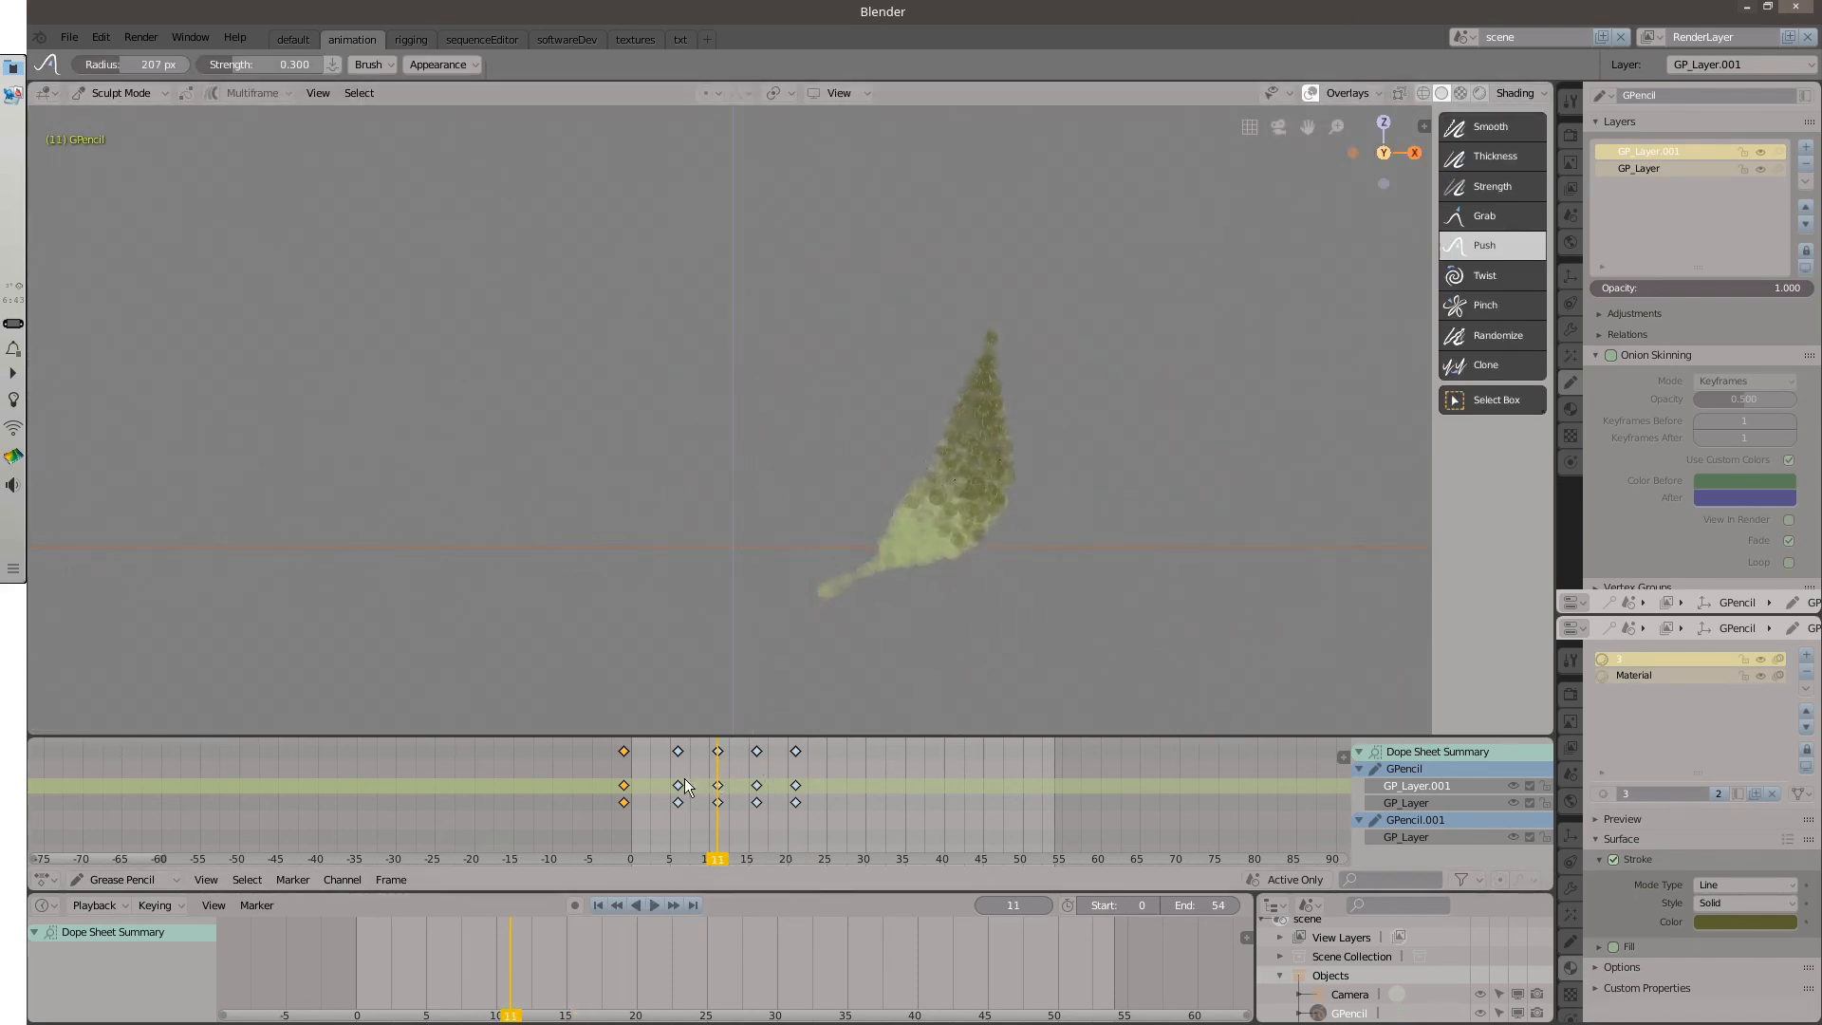
{"action": "scroll", "coordinate": [687, 786], "scroll_direction": "up", "scroll_amount": 11, "text": "alt"}
{"action": "scroll", "coordinate": [726, 779], "scroll_direction": "down", "scroll_amount": 11, "text": "alt"}
{"action": "scroll", "coordinate": [626, 790], "scroll_direction": "up", "scroll_amount": 9, "text": "alt"}
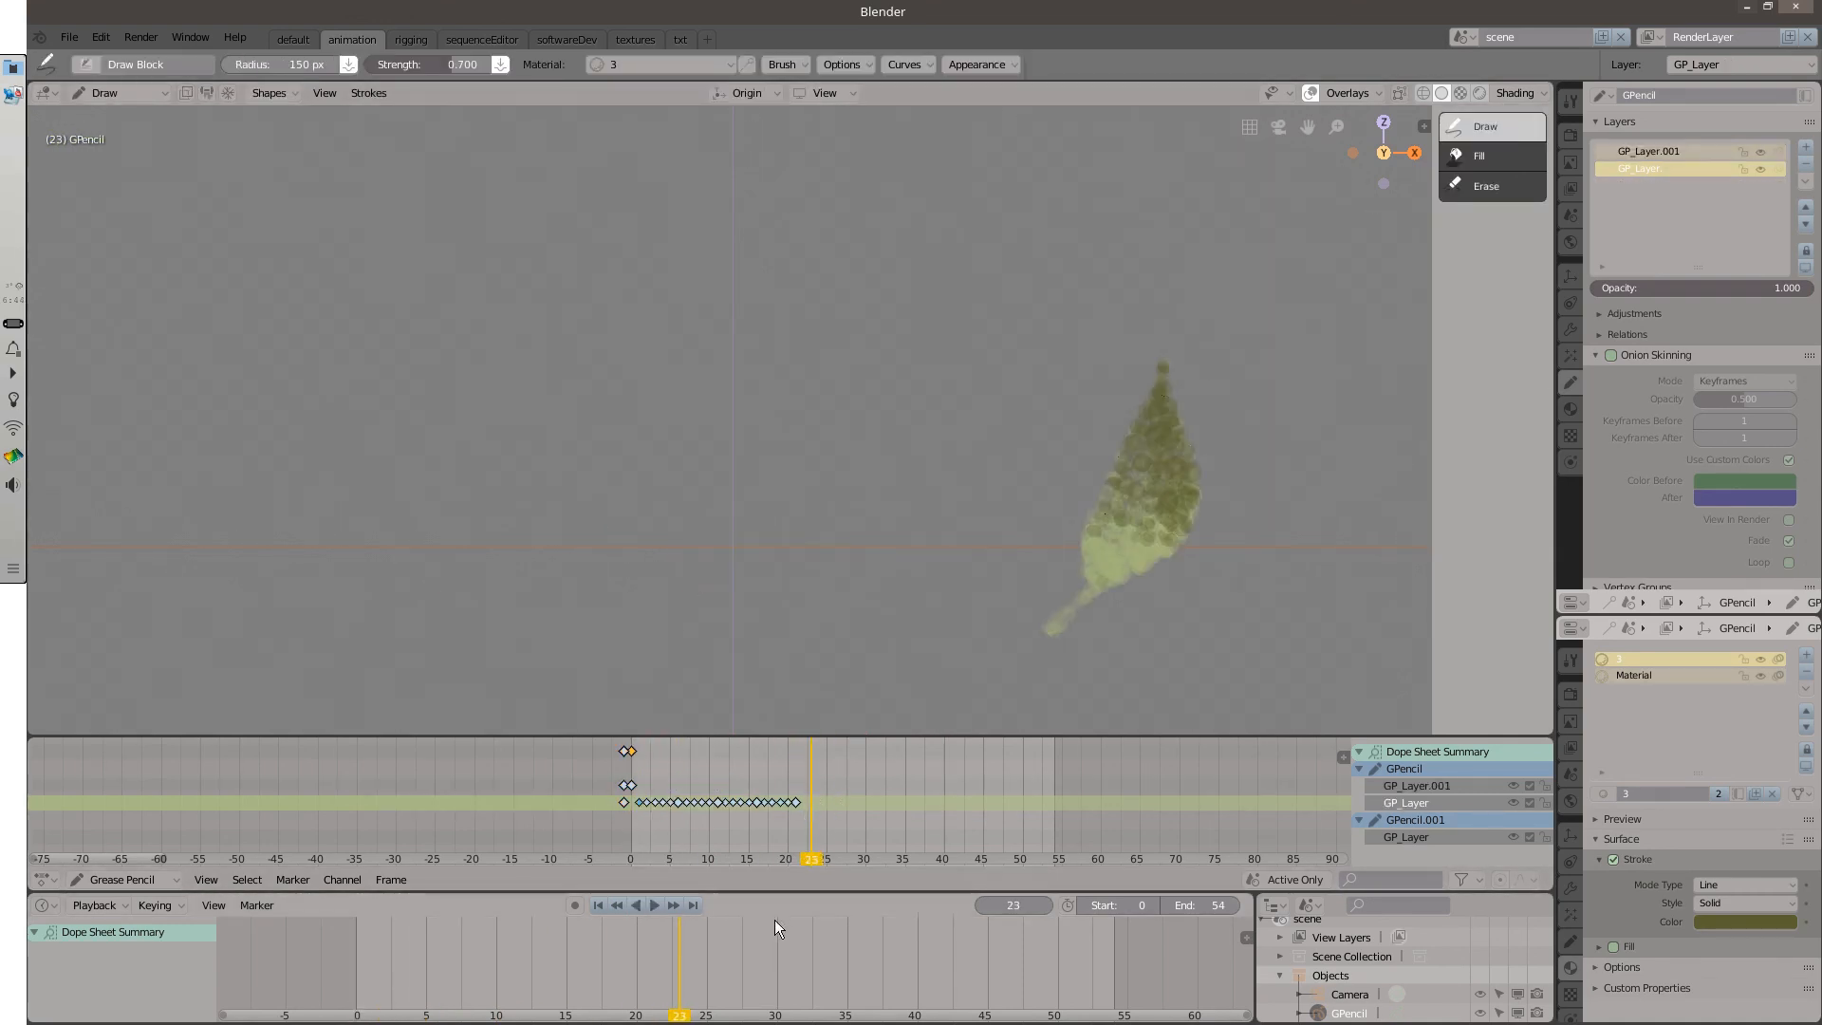
Set the scene's end frame to 23 and play back the leaf animation.
{"action": "key", "text": "ctrl+End"}
{"action": "left_click", "coordinate": [654, 905]}
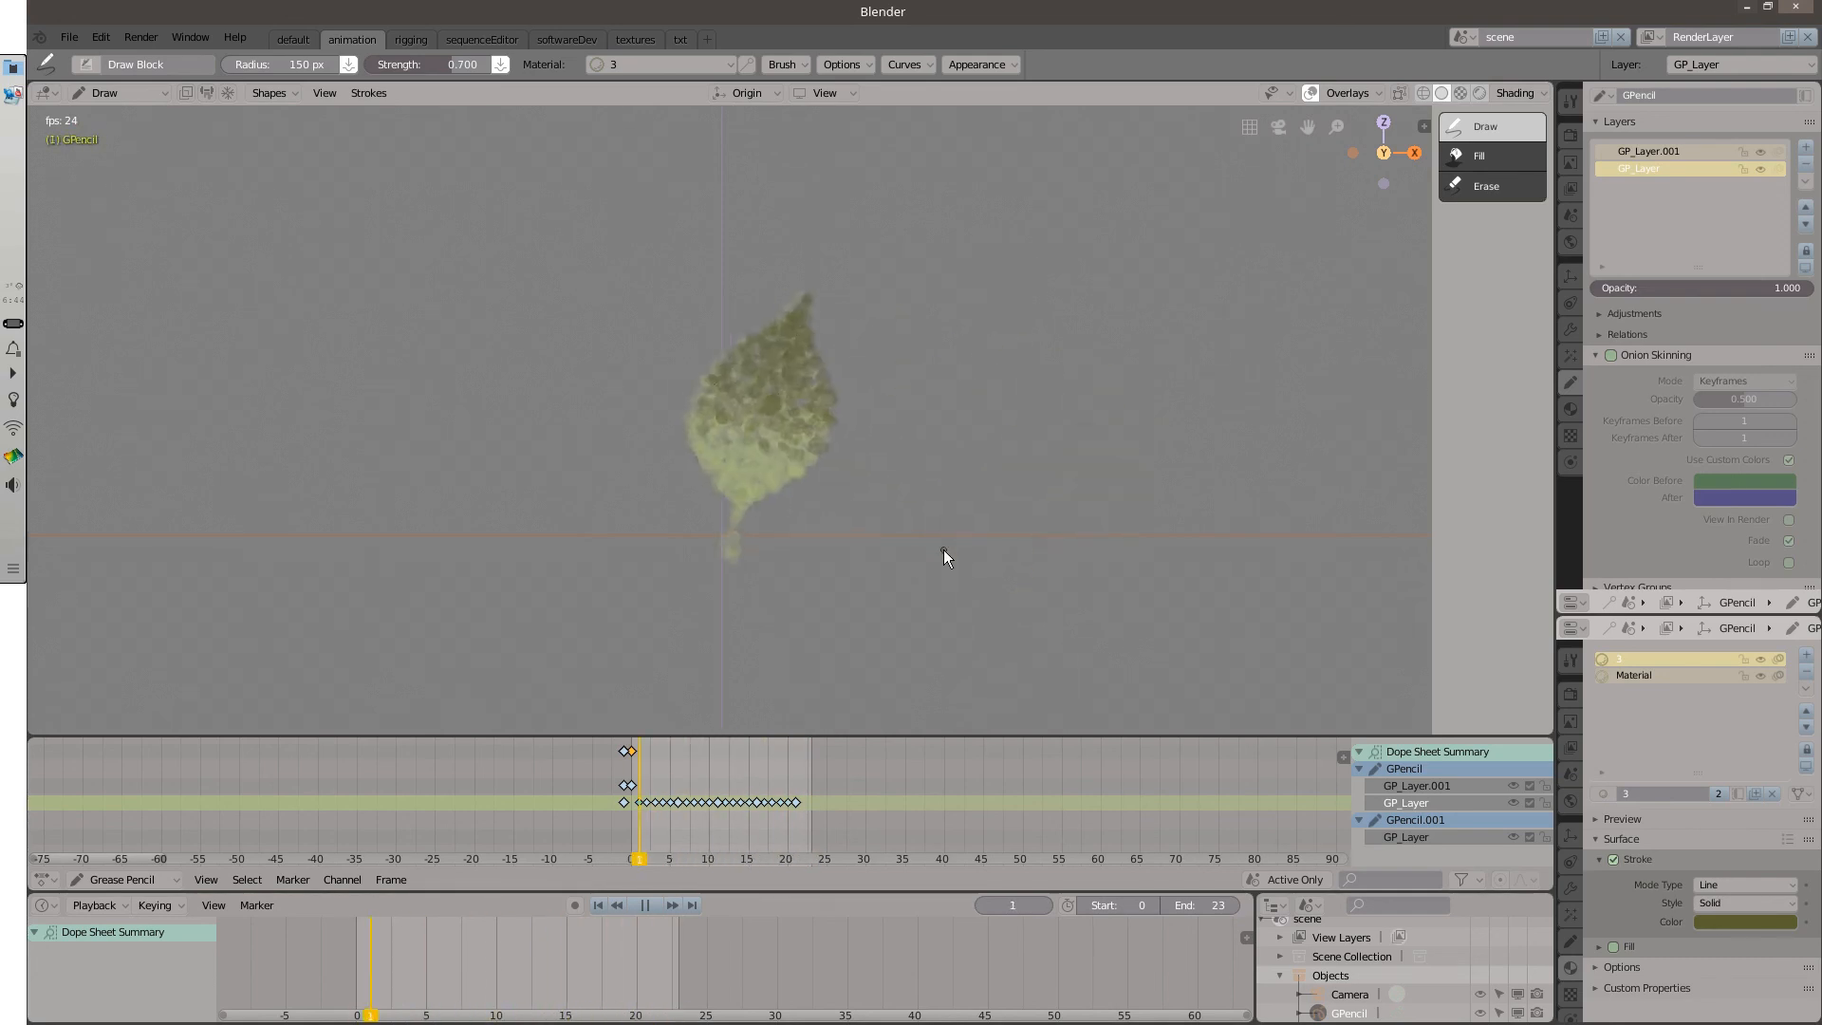
{"action": "key", "text": "space"}
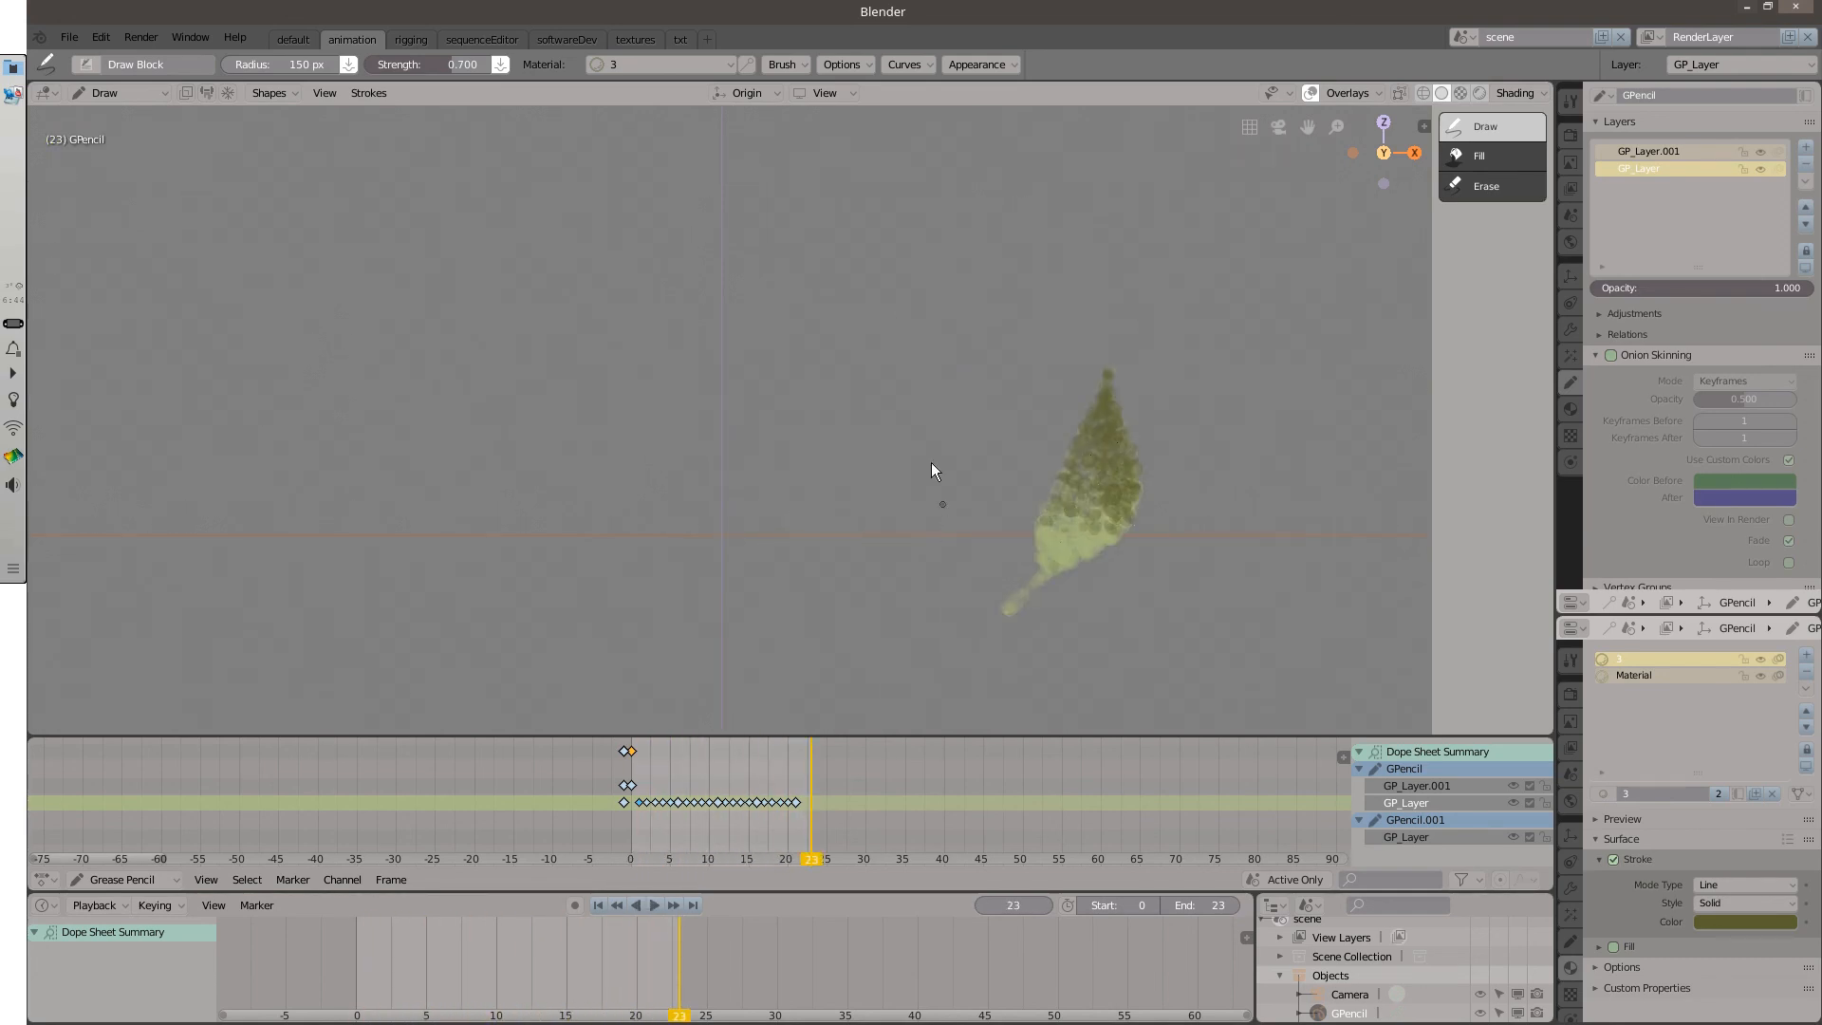
Draw short vertical dark olive strokes above the leaf on GP_Layer at frame 23.
{"action": "left_click_drag", "start_coordinate": [874, 311], "coordinate": [872, 344]}
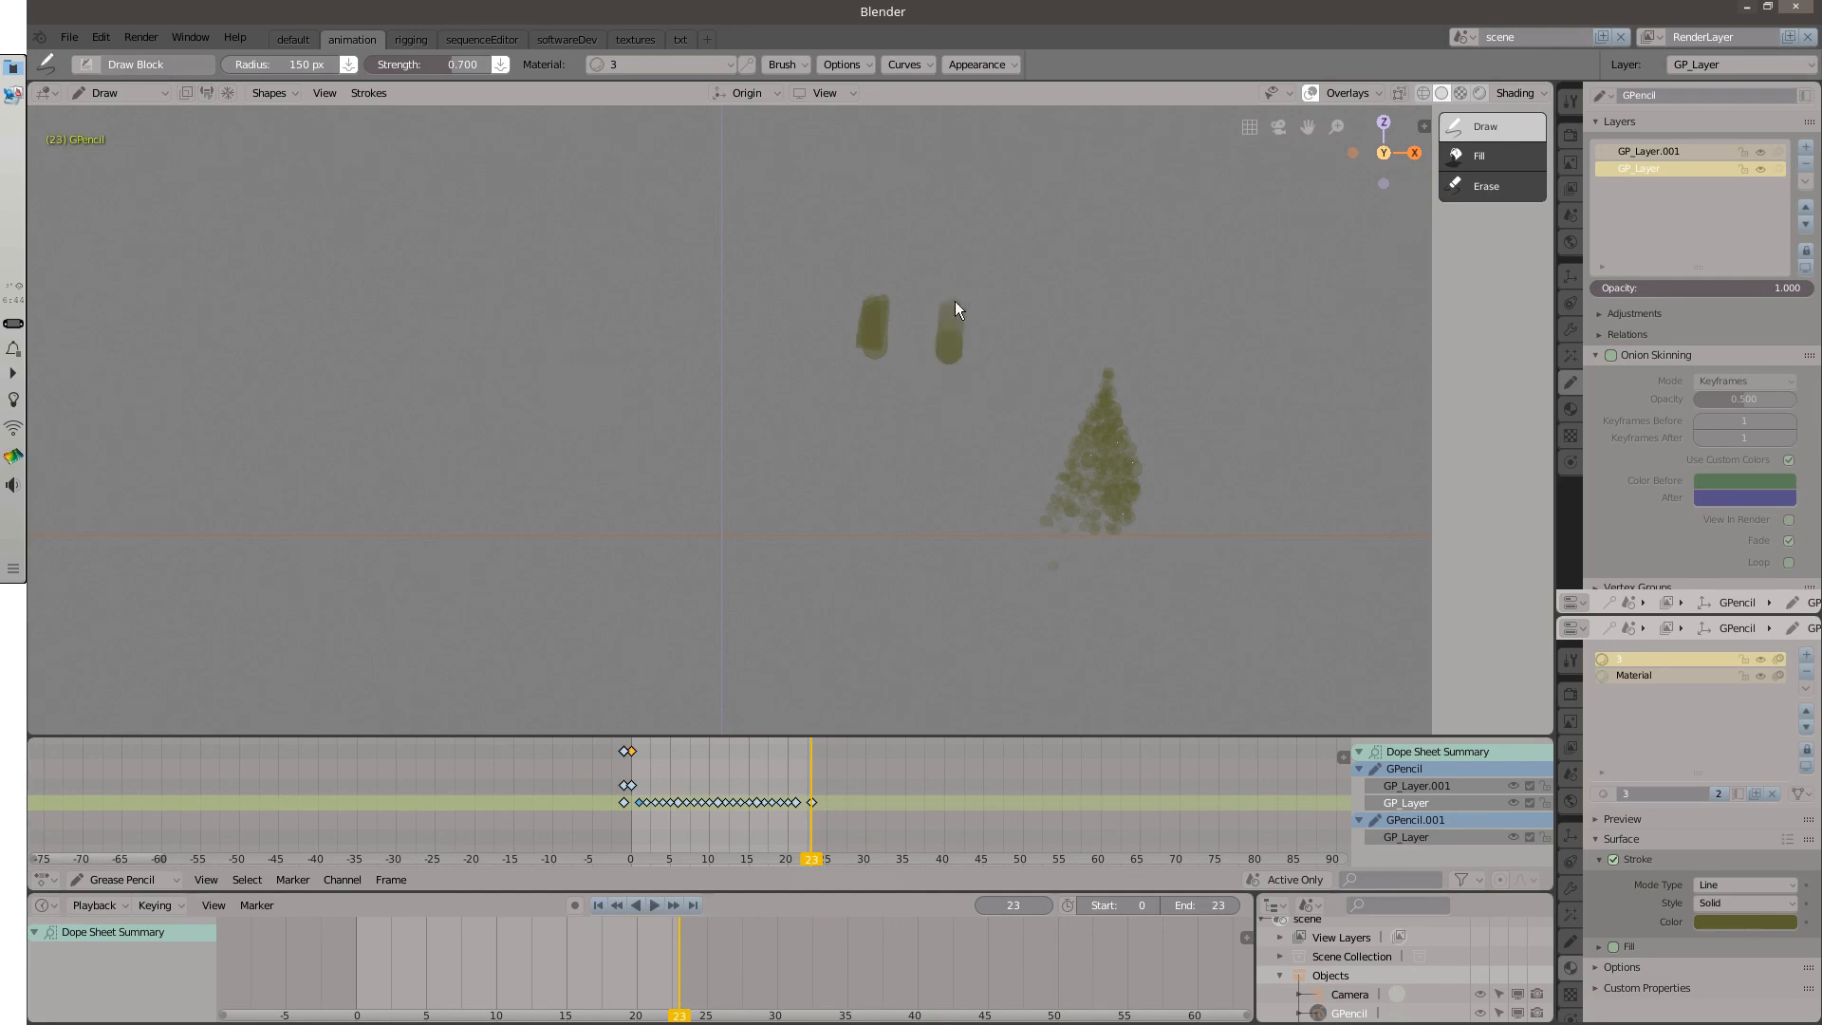